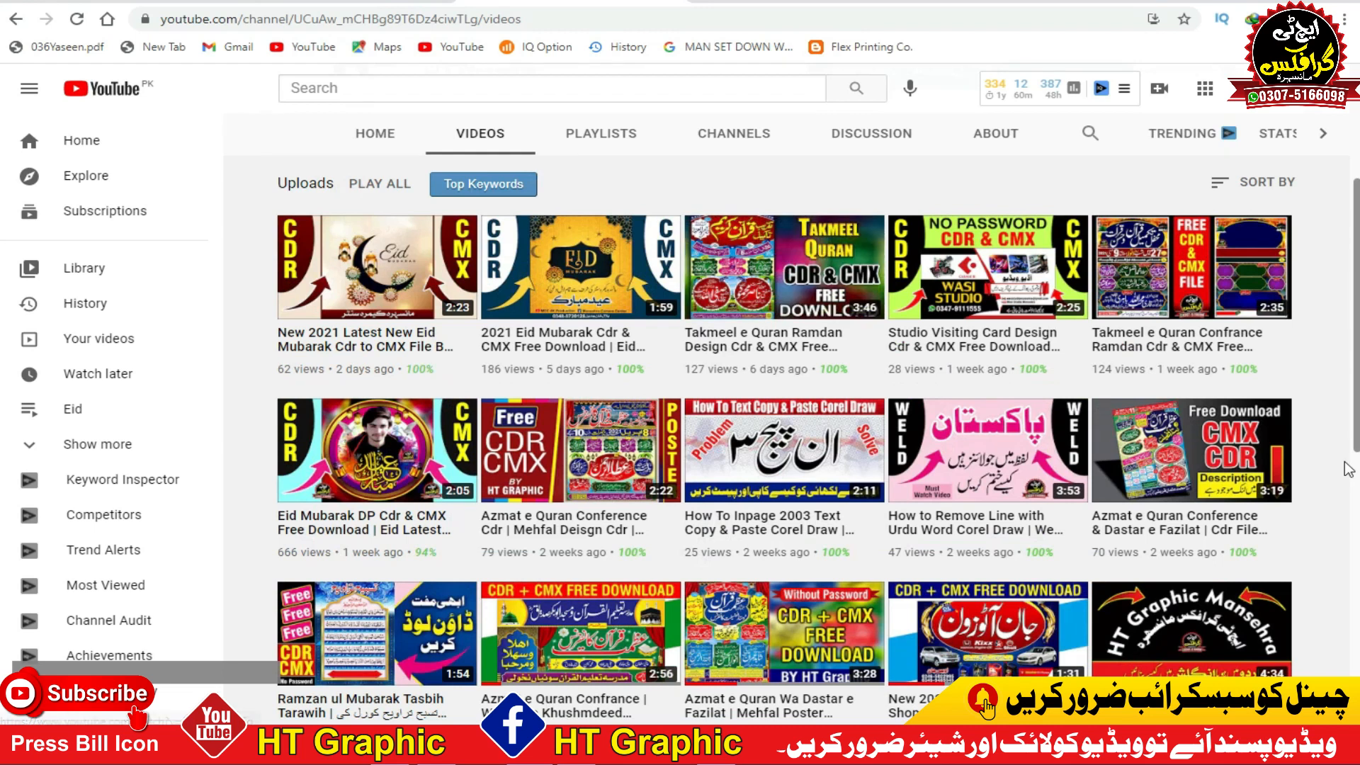
{"action": "scroll", "coordinate": [1342, 486], "scroll_direction": "down", "scroll_amount": 1}
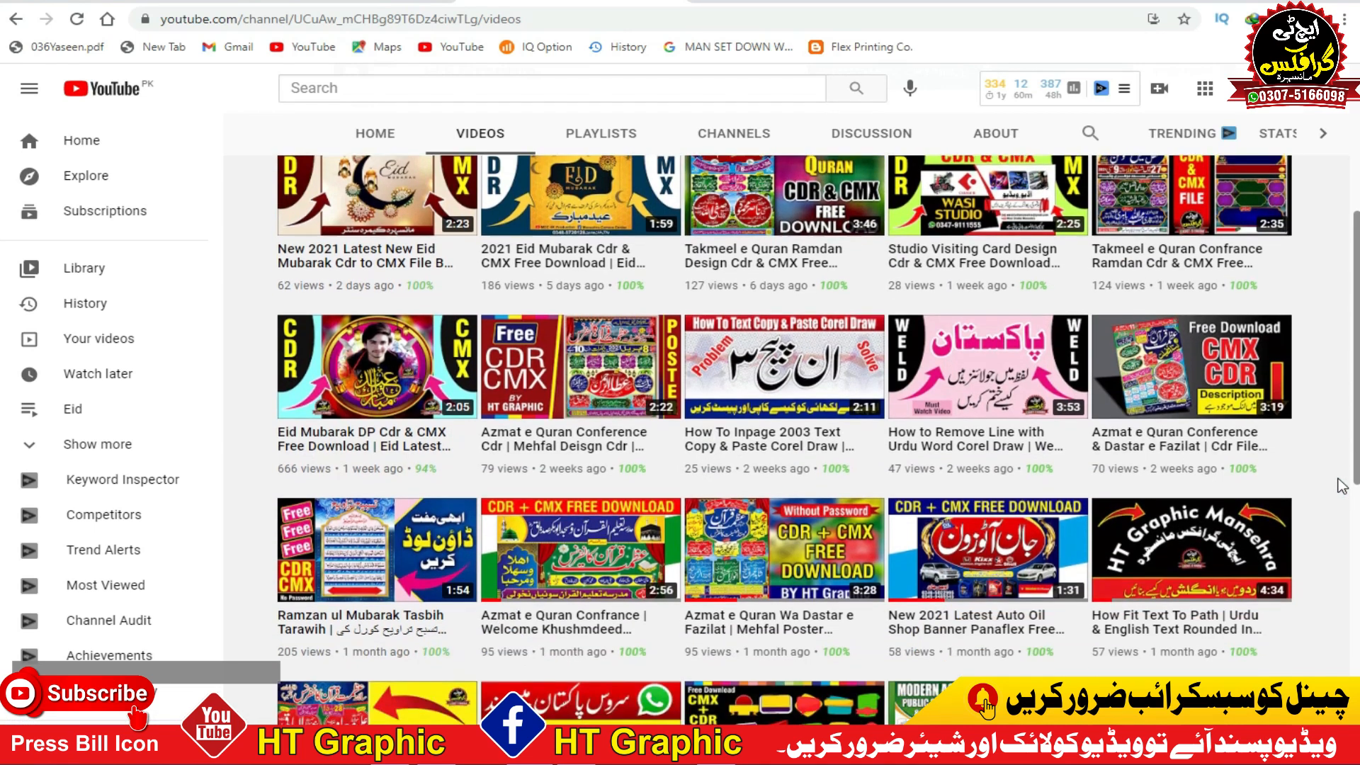
{"action": "scroll", "coordinate": [1342, 486], "scroll_direction": "up", "scroll_amount": 3}
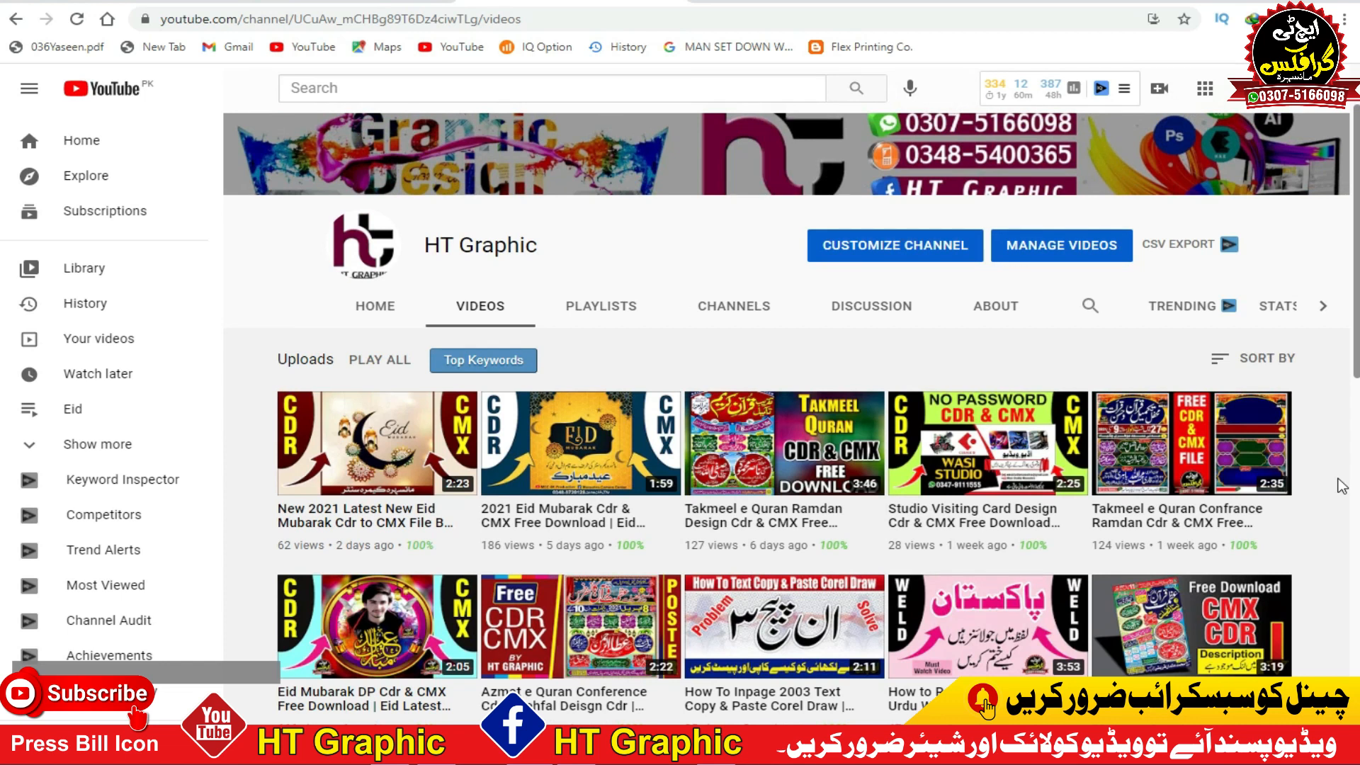
{"action": "scroll", "coordinate": [1341, 486], "scroll_direction": "up", "scroll_amount": 1}
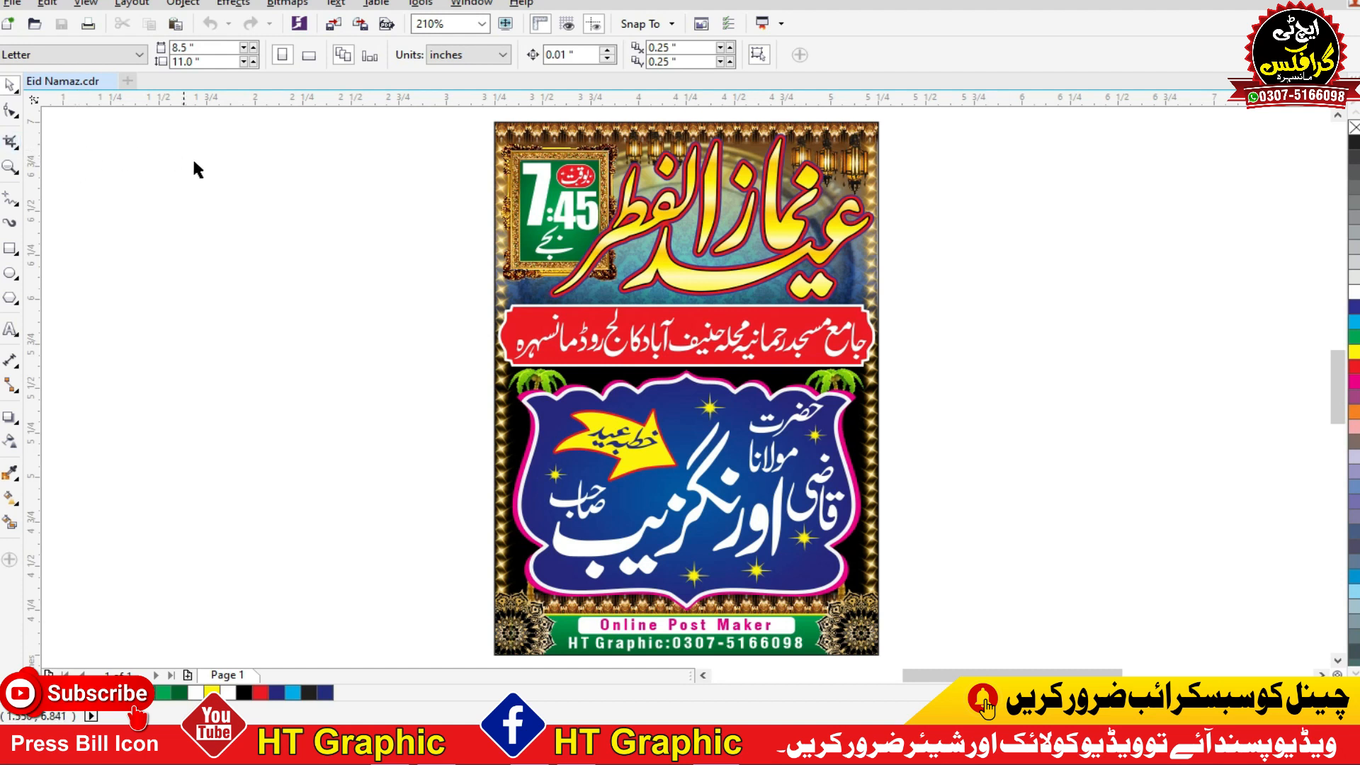
{"action": "left_click", "coordinate": [578, 289]}
{"action": "left_click", "coordinate": [265, 328]}
{"action": "left_click", "coordinate": [263, 344]}
{"action": "left_click", "coordinate": [10, 329]}
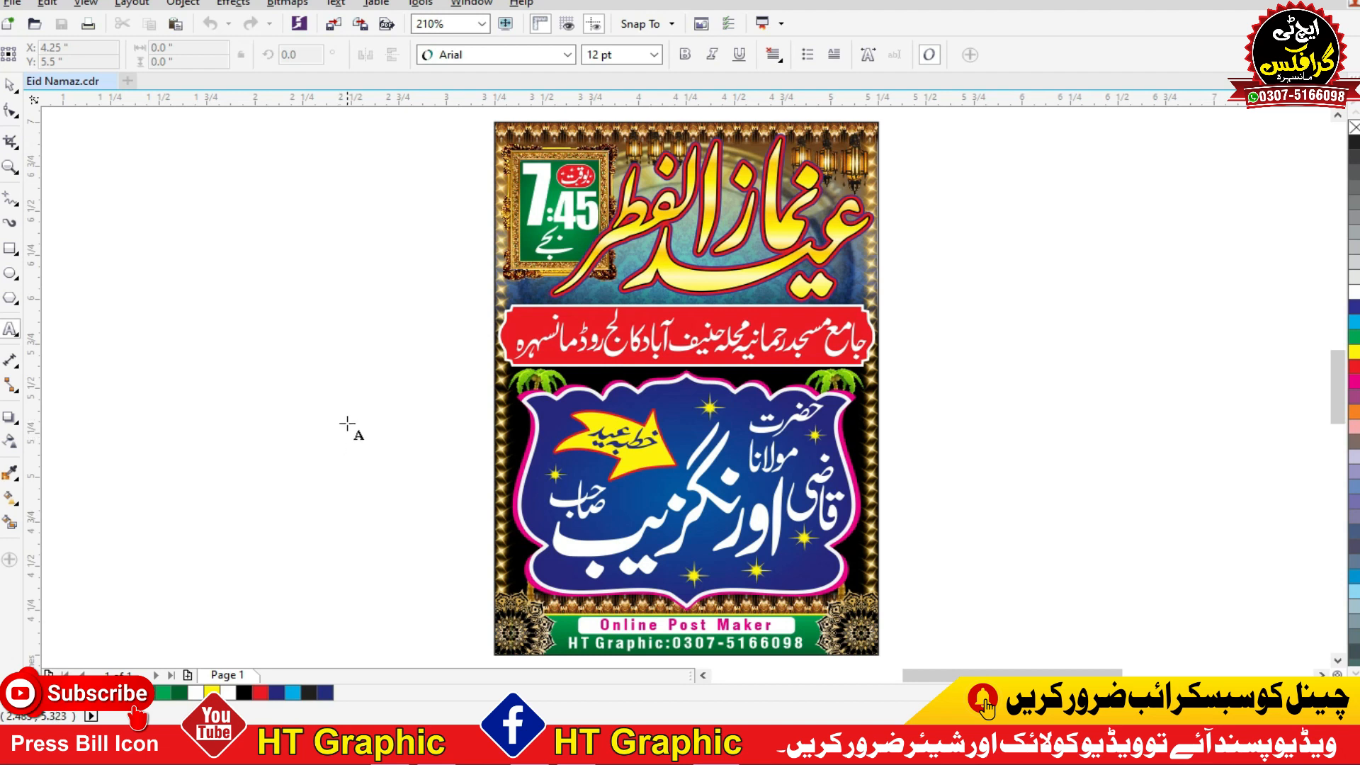
{"action": "left_click", "coordinate": [10, 85]}
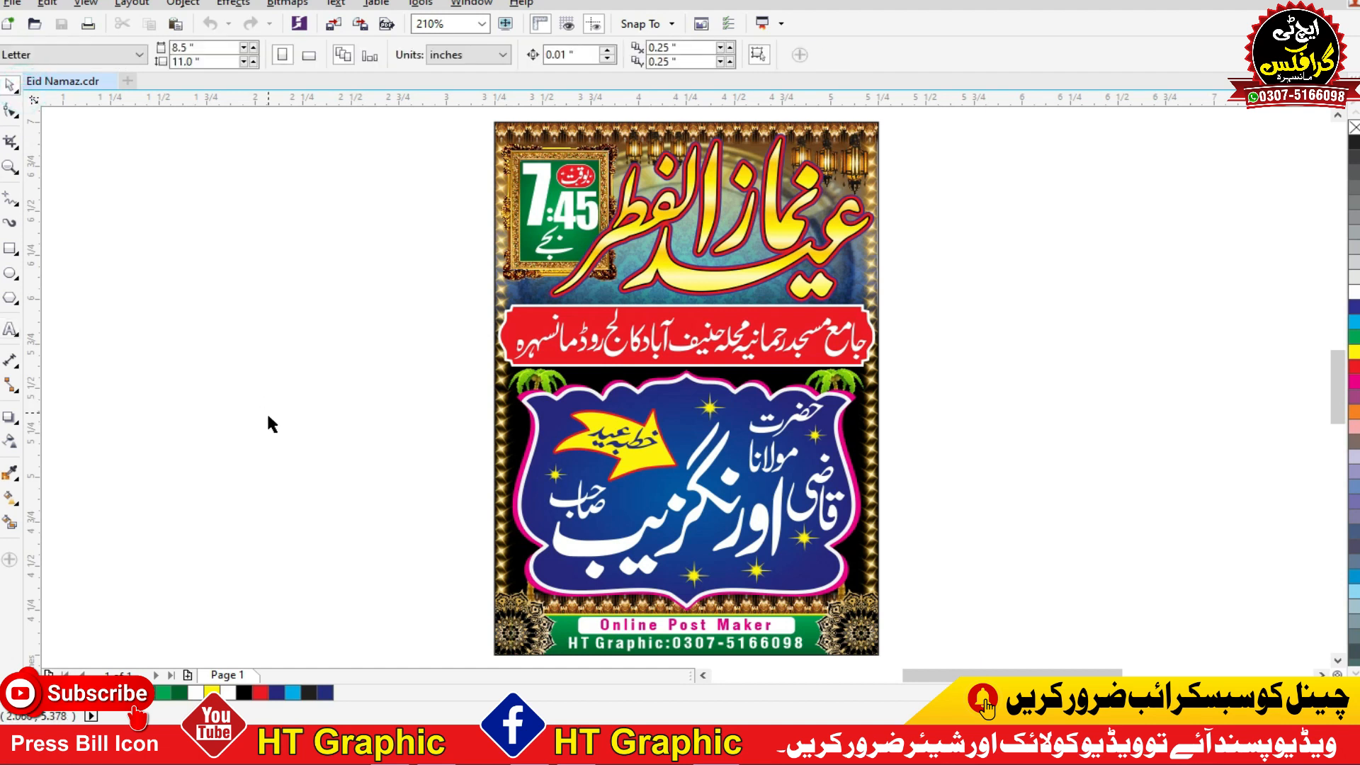
Step: Select the whole Eid Namaz poster group and ungroup it into its separate parts
{"action": "left_click", "coordinate": [682, 311]}
{"action": "left_click", "coordinate": [952, 262]}
{"action": "left_click", "coordinate": [748, 274]}
{"action": "left_click", "coordinate": [929, 257]}
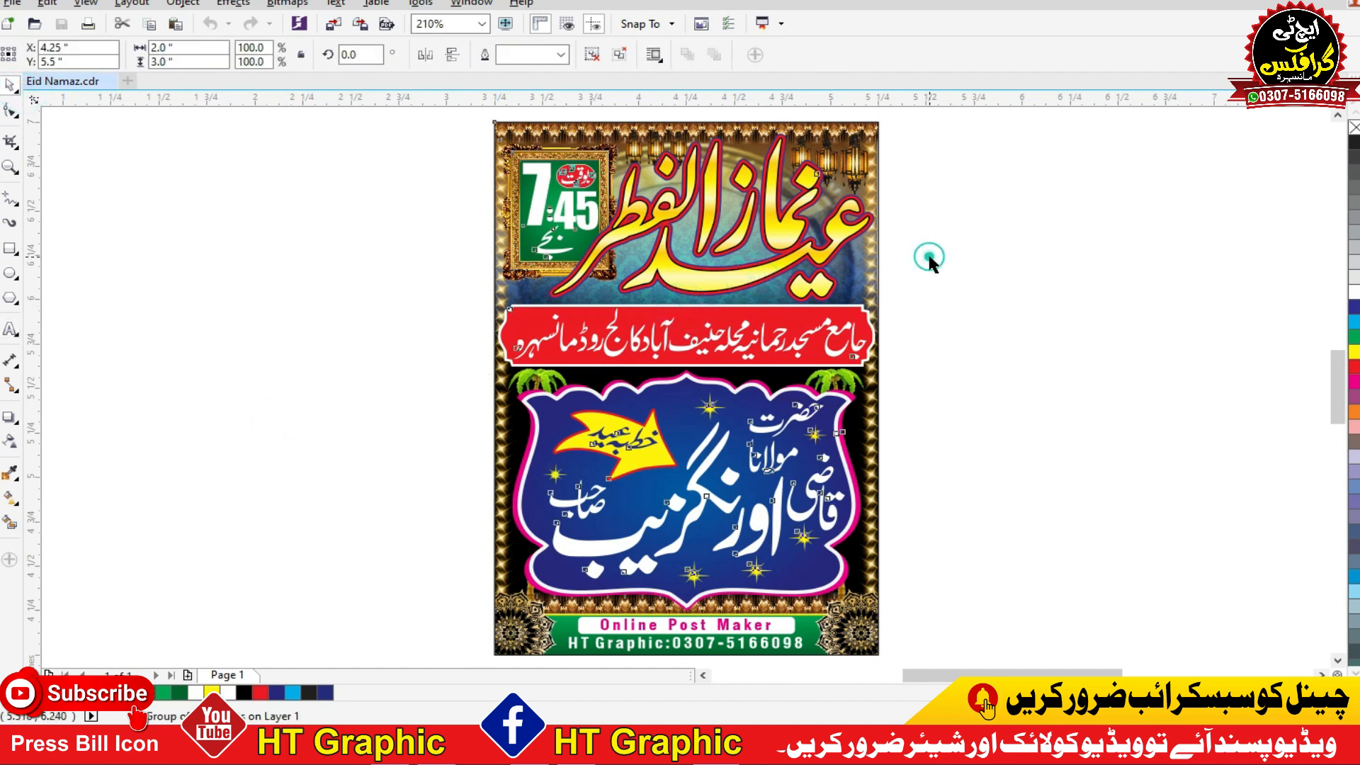
{"action": "key", "text": "ctrl+u"}
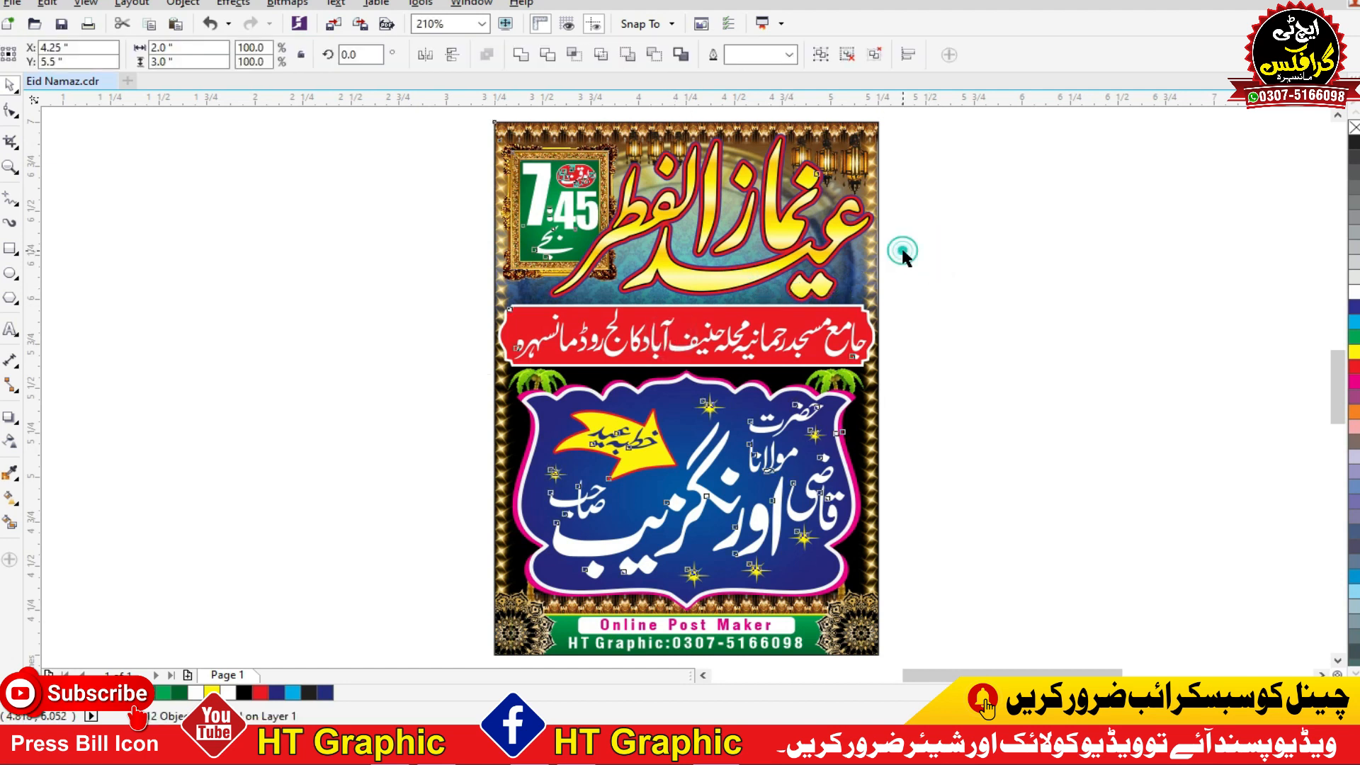
{"action": "left_click", "coordinate": [902, 250]}
Step: Move the Urdu heading off the poster's left side and spread out its blue outline, red outline and yellow fill layers
{"action": "left_click_drag", "start_coordinate": [835, 239], "coordinate": [450, 245]}
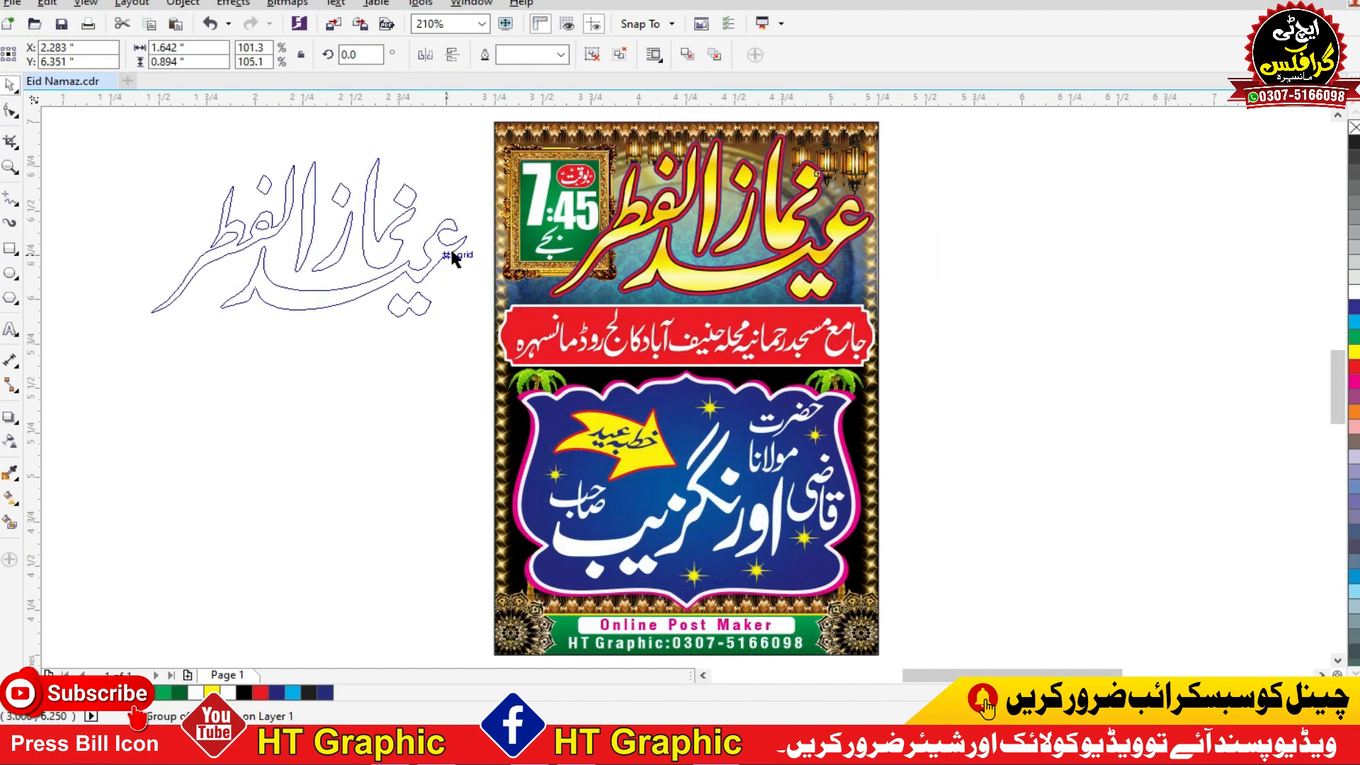
{"action": "left_click", "coordinate": [419, 347]}
{"action": "left_click_drag", "start_coordinate": [437, 273], "coordinate": [253, 415]}
{"action": "left_click_drag", "start_coordinate": [431, 248], "coordinate": [376, 469]}
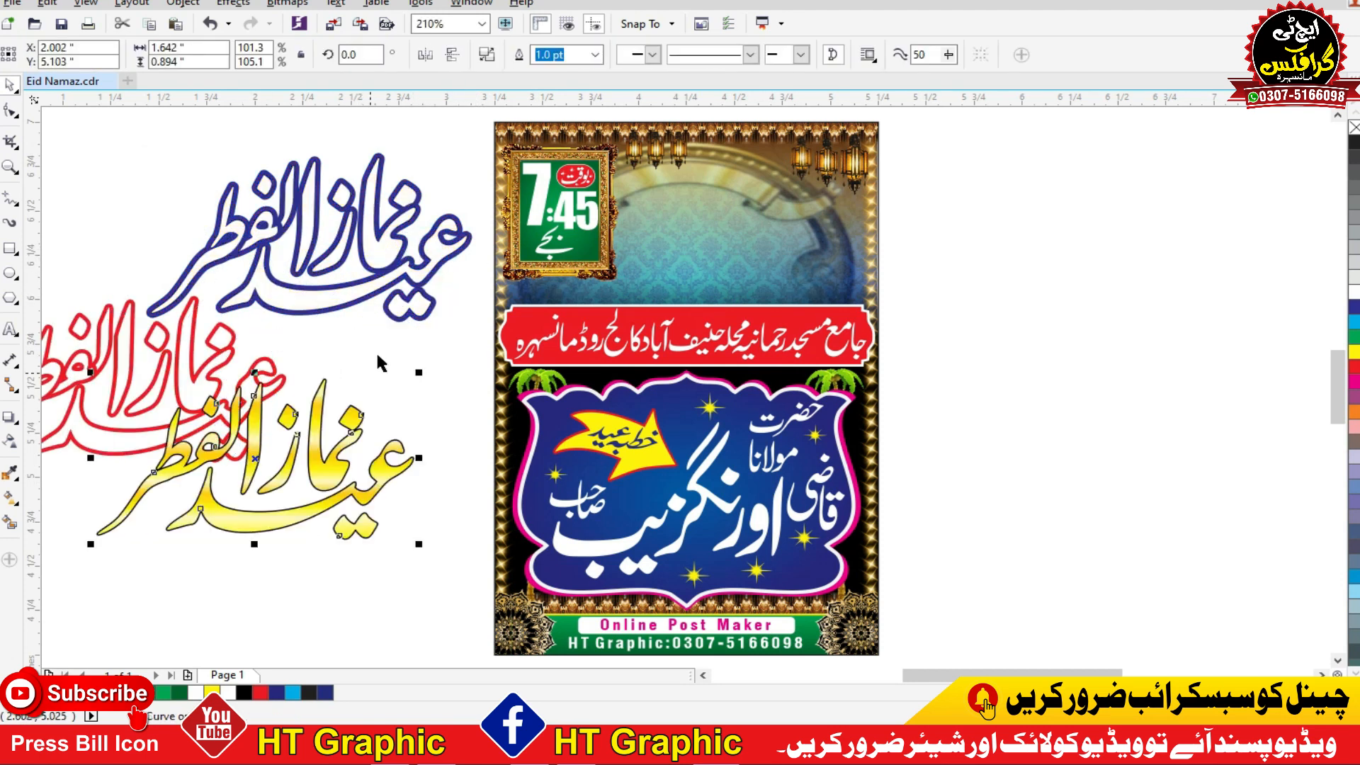
{"action": "left_click_drag", "start_coordinate": [427, 280], "coordinate": [349, 218]}
Step: Move the framed time box to the right of the poster, ungroup it and separate the green panel from the golden frame
{"action": "left_click", "coordinate": [752, 262]}
{"action": "left_click", "coordinate": [972, 287]}
{"action": "left_click", "coordinate": [734, 255]}
{"action": "left_click", "coordinate": [956, 212]}
{"action": "left_click_drag", "start_coordinate": [601, 225], "coordinate": [1057, 293]}
{"action": "key", "text": "ctrl+u"}
{"action": "key", "text": "Escape"}
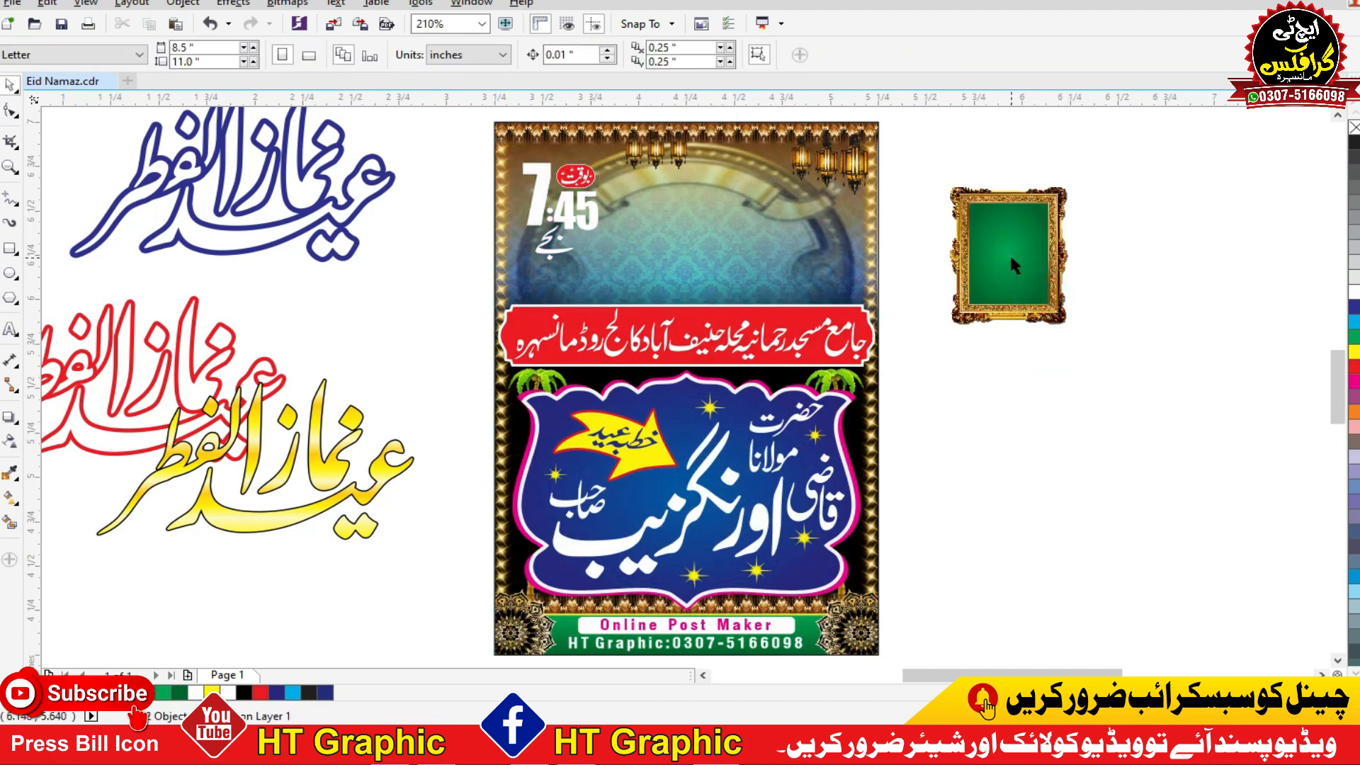
{"action": "left_click_drag", "start_coordinate": [1009, 254], "coordinate": [1054, 404]}
{"action": "left_click_drag", "start_coordinate": [1005, 199], "coordinate": [1100, 168]}
{"action": "left_click_drag", "start_coordinate": [1061, 400], "coordinate": [1186, 357]}
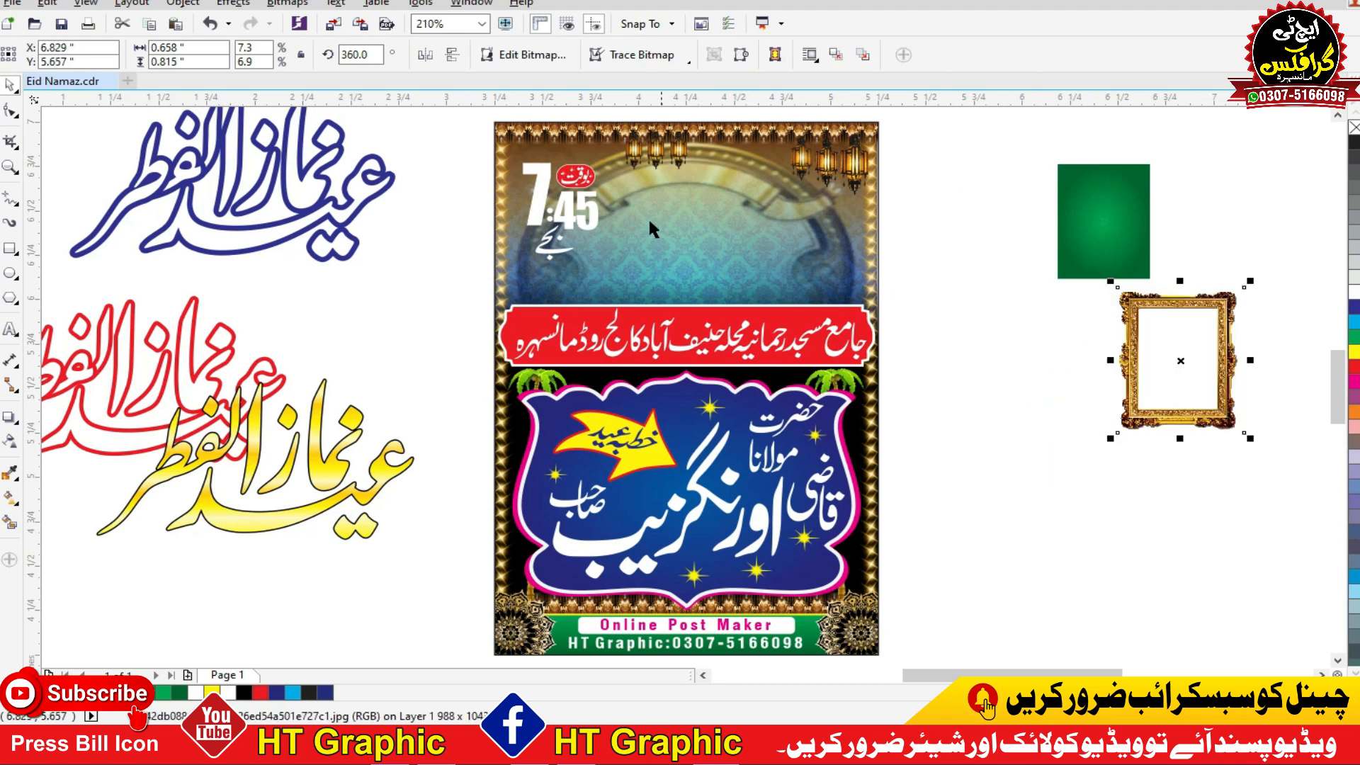
Step: Select the 7:45 time text on the poster and move it onto the green panel
{"action": "left_click_drag", "start_coordinate": [456, 134], "coordinate": [685, 354]}
{"action": "left_click_drag", "start_coordinate": [576, 217], "coordinate": [1131, 267]}
{"action": "left_click", "coordinate": [958, 416]}
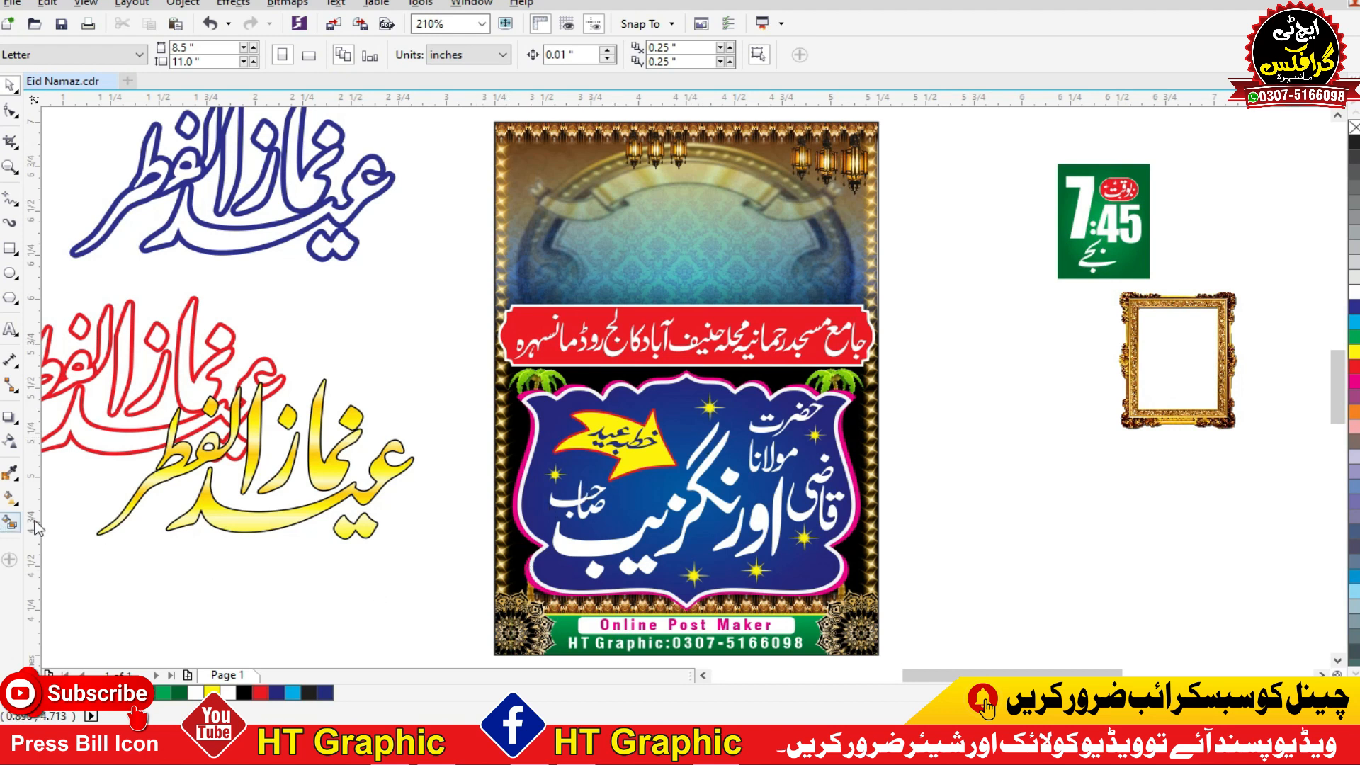
Step: Select the red mosque-name banner with its text and move it off the poster, below the golden frame
{"action": "left_click_drag", "start_coordinate": [955, 266], "coordinate": [466, 376]}
{"action": "left_click_drag", "start_coordinate": [671, 361], "coordinate": [1145, 517]}
{"action": "left_click", "coordinate": [911, 368]}
Step: Move the blue name panel with its contents and its pink backing shape off the poster, below the red banner
{"action": "left_click", "coordinate": [824, 416]}
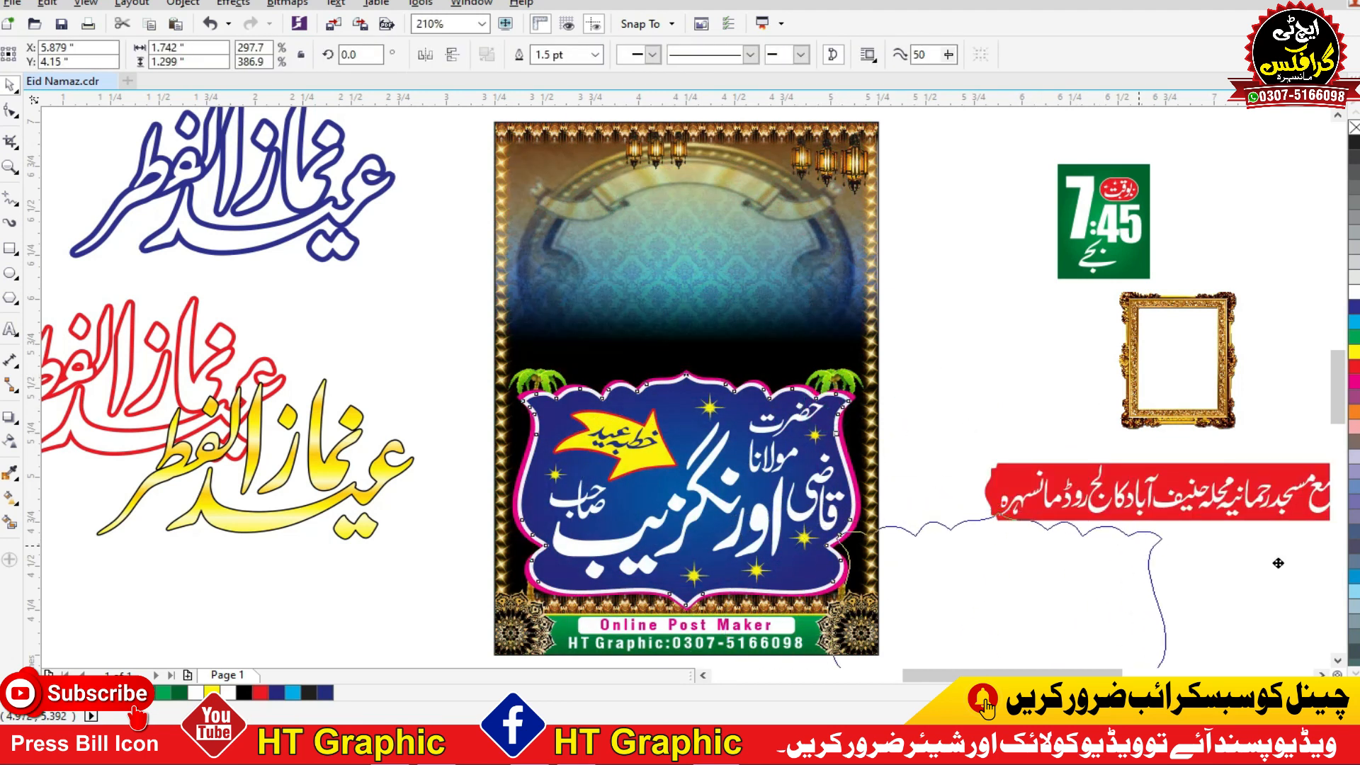
{"action": "left_click_drag", "start_coordinate": [921, 341], "coordinate": [530, 610]}
{"action": "key", "text": "ctrl+r"}
{"action": "left_click", "coordinate": [755, 454]}
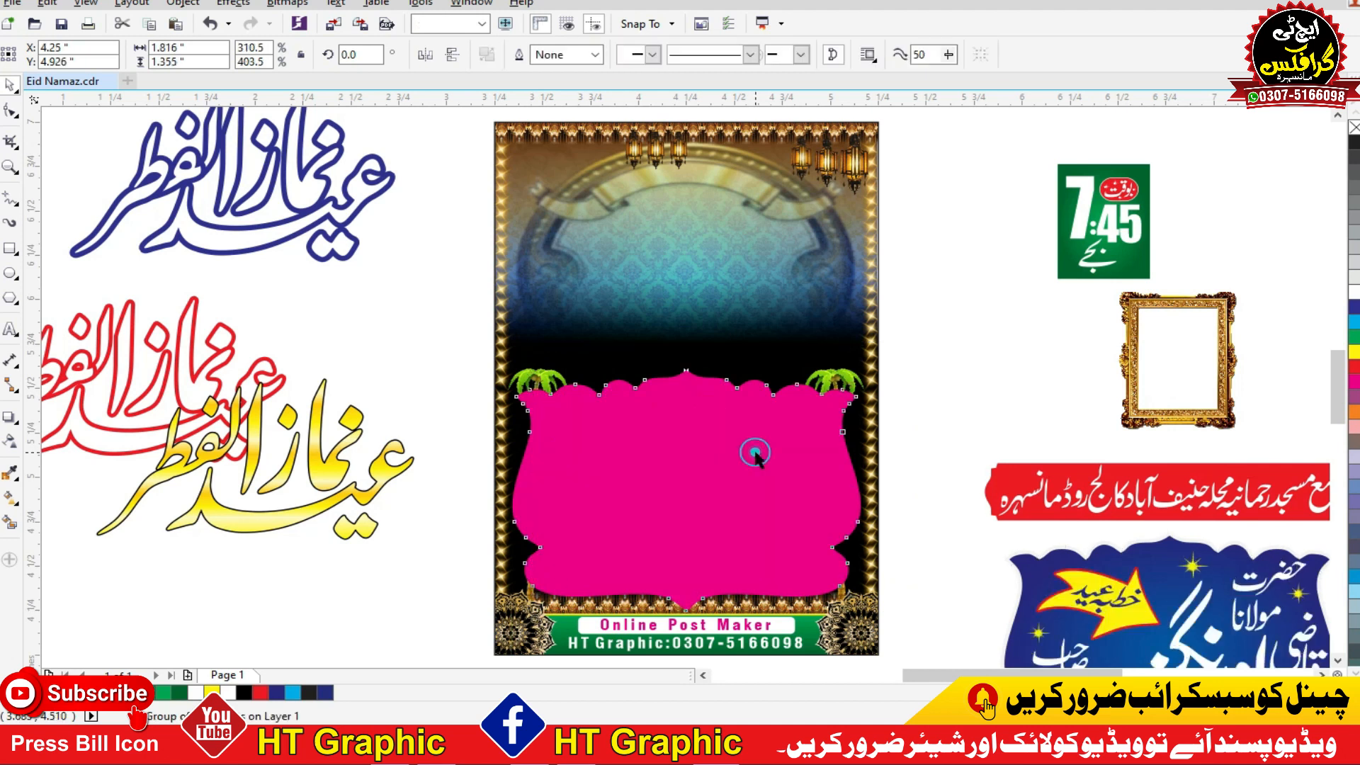
{"action": "key", "text": "ctrl+r"}
{"action": "left_click", "coordinate": [979, 355]}
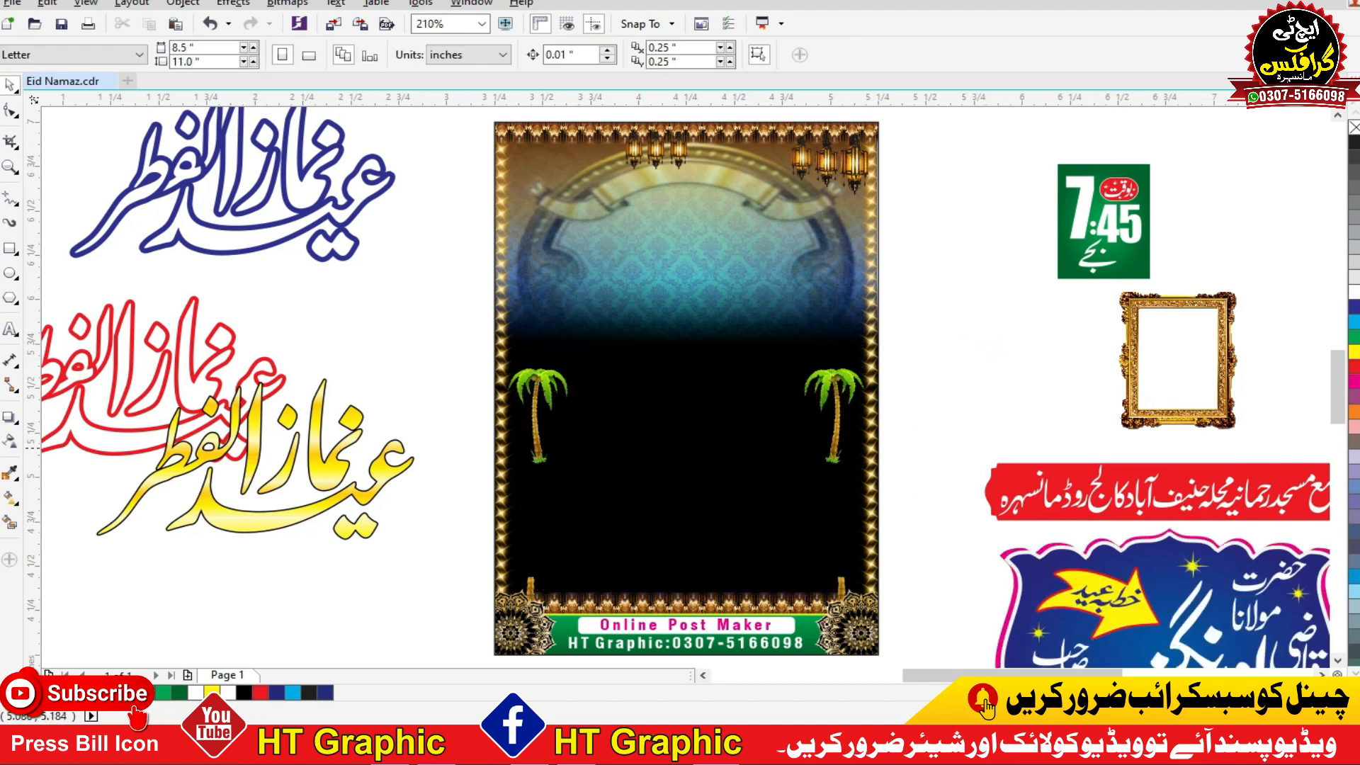
Step: Move the remaining poster background off the page, to the left of it
{"action": "left_click", "coordinate": [775, 261]}
{"action": "scroll", "coordinate": [753, 242], "scroll_direction": "down", "scroll_amount": 2}
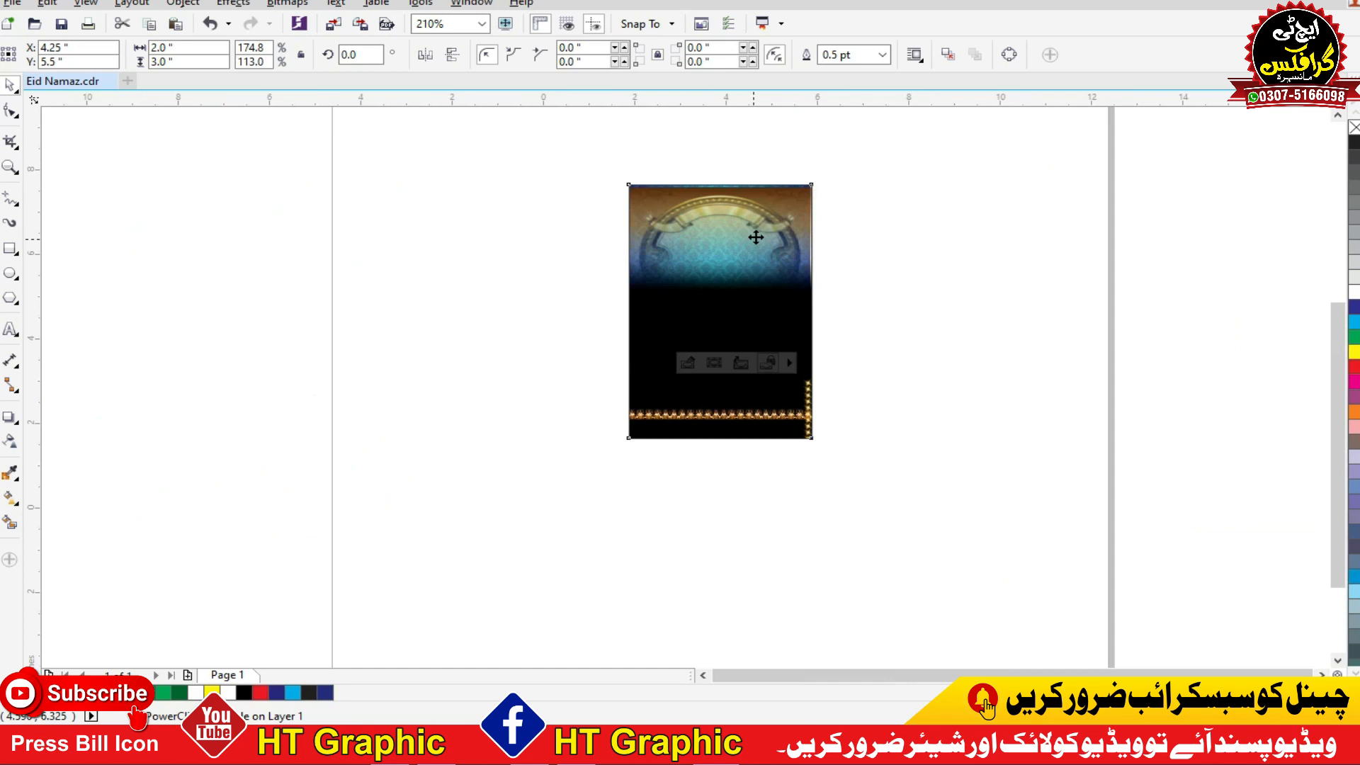
{"action": "scroll", "coordinate": [814, 248], "scroll_direction": "down", "scroll_amount": 3}
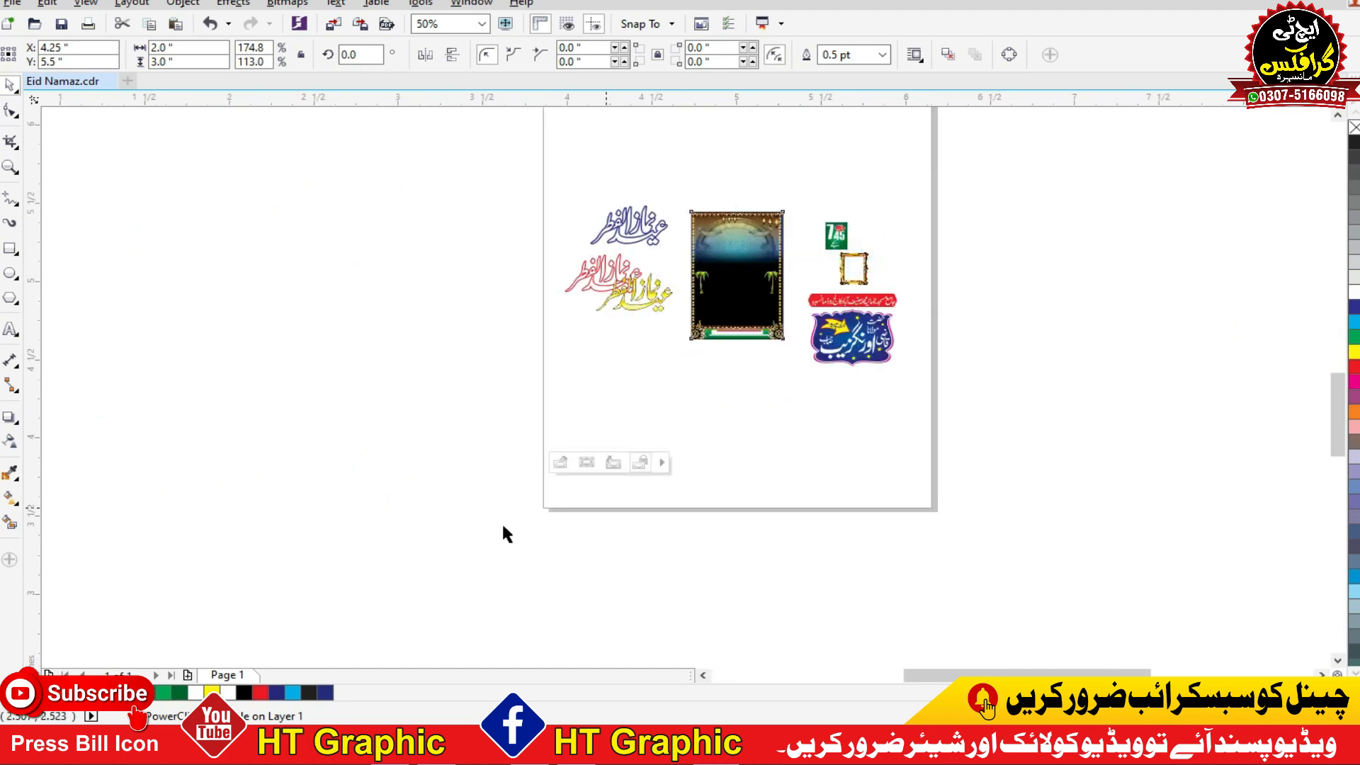
{"action": "left_click", "coordinate": [649, 520]}
{"action": "left_click", "coordinate": [698, 418]}
{"action": "scroll", "coordinate": [704, 396], "scroll_direction": "down", "scroll_amount": 3}
{"action": "left_click_drag", "start_coordinate": [697, 331], "coordinate": [393, 335]}
{"action": "left_click", "coordinate": [10, 329]}
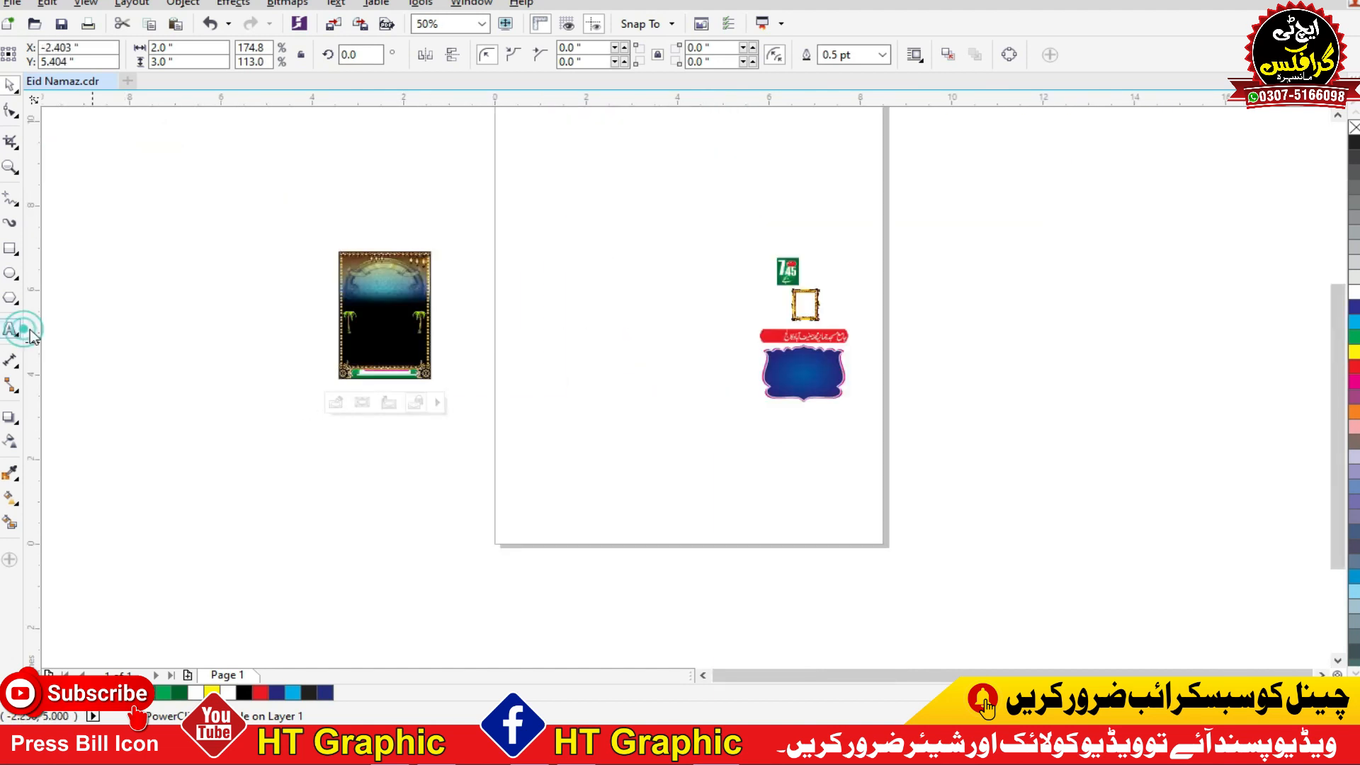
{"action": "left_click", "coordinate": [195, 352]}
{"action": "type", "text": "namaz"}
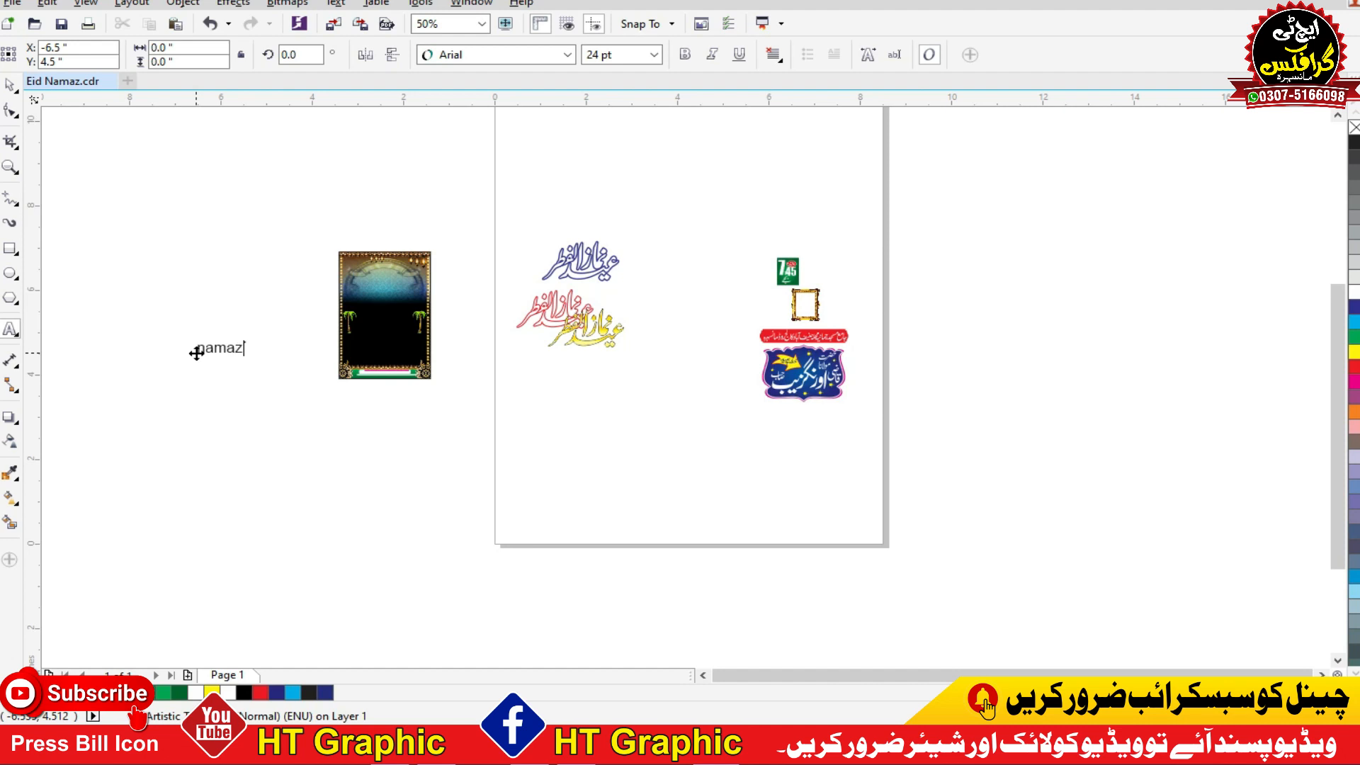
{"action": "key", "text": "ctrl+space"}
{"action": "key", "text": "Delete"}
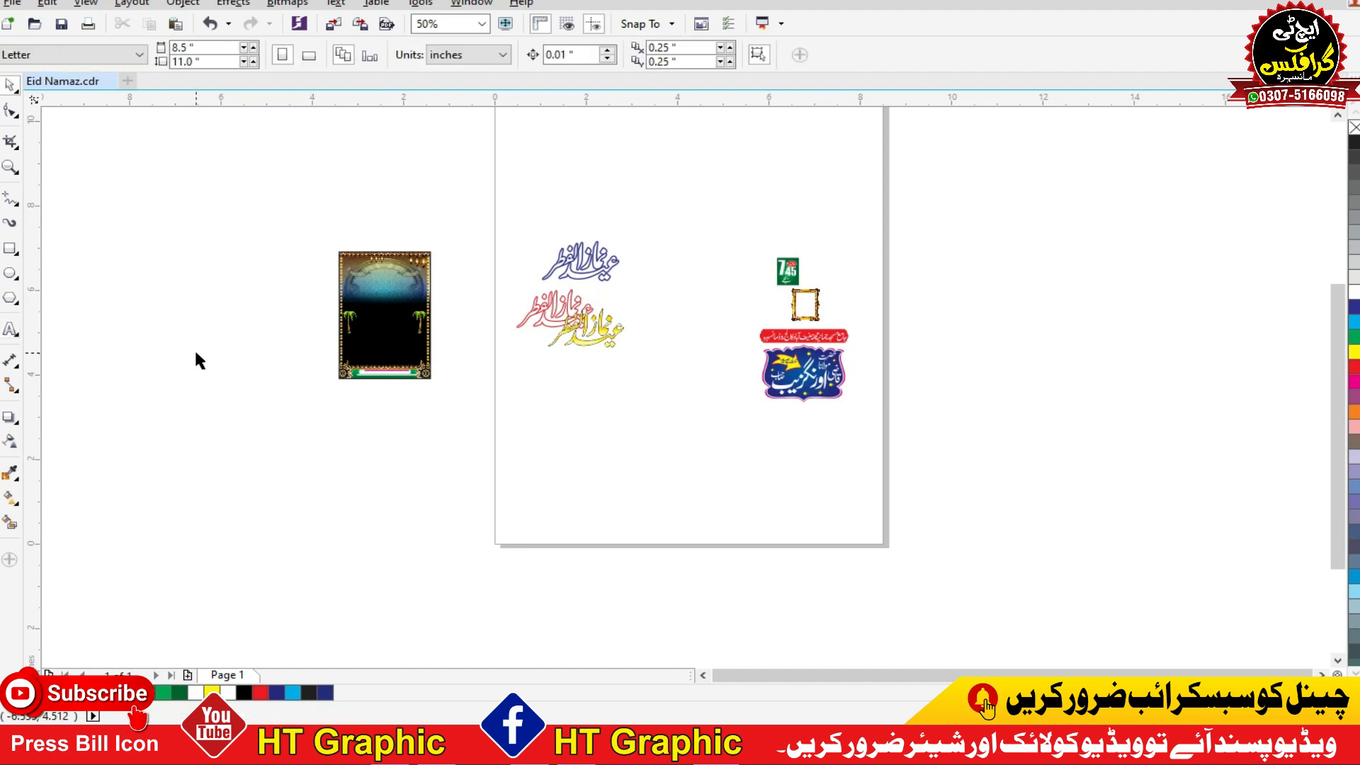
Step: Move the poster background farther left, away from the page and the heading layers
{"action": "left_click_drag", "start_coordinate": [492, 213], "coordinate": [296, 480]}
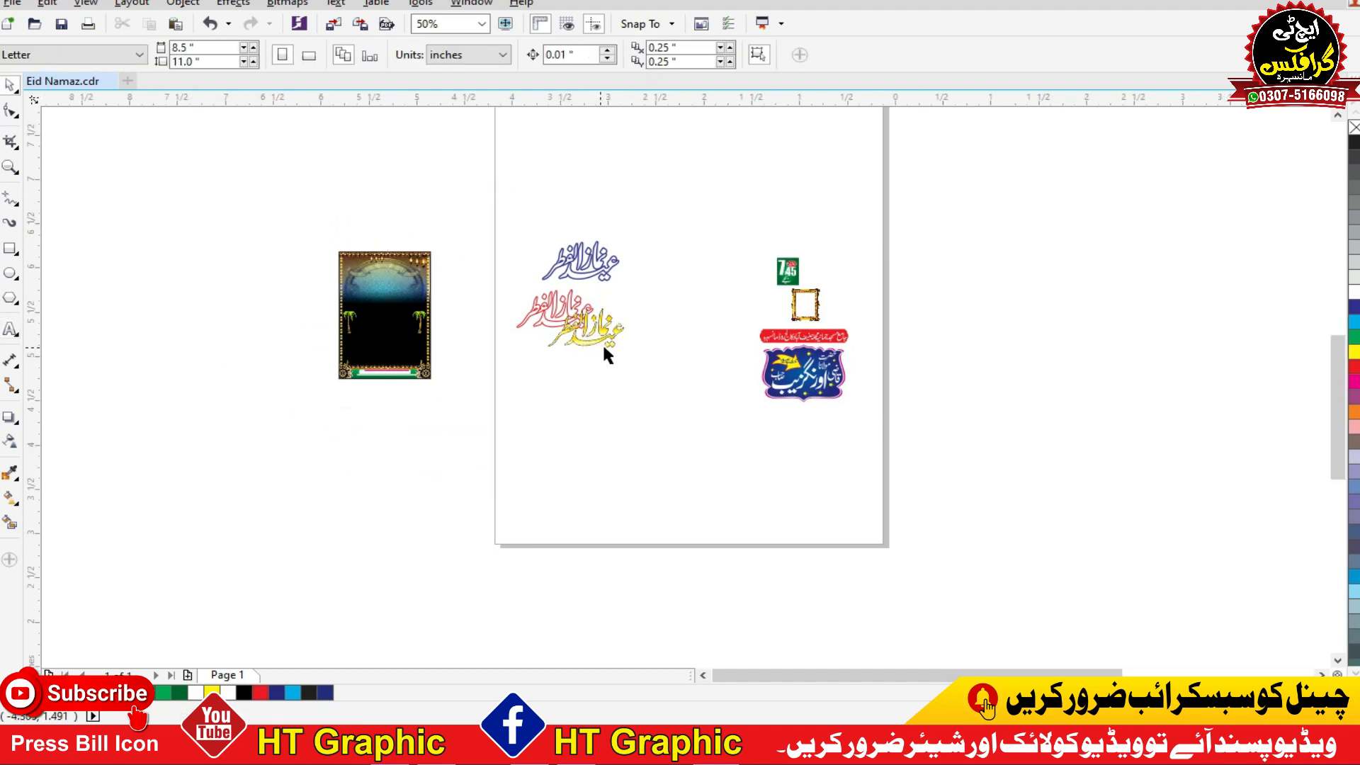
{"action": "left_click_drag", "start_coordinate": [628, 356], "coordinate": [490, 361]}
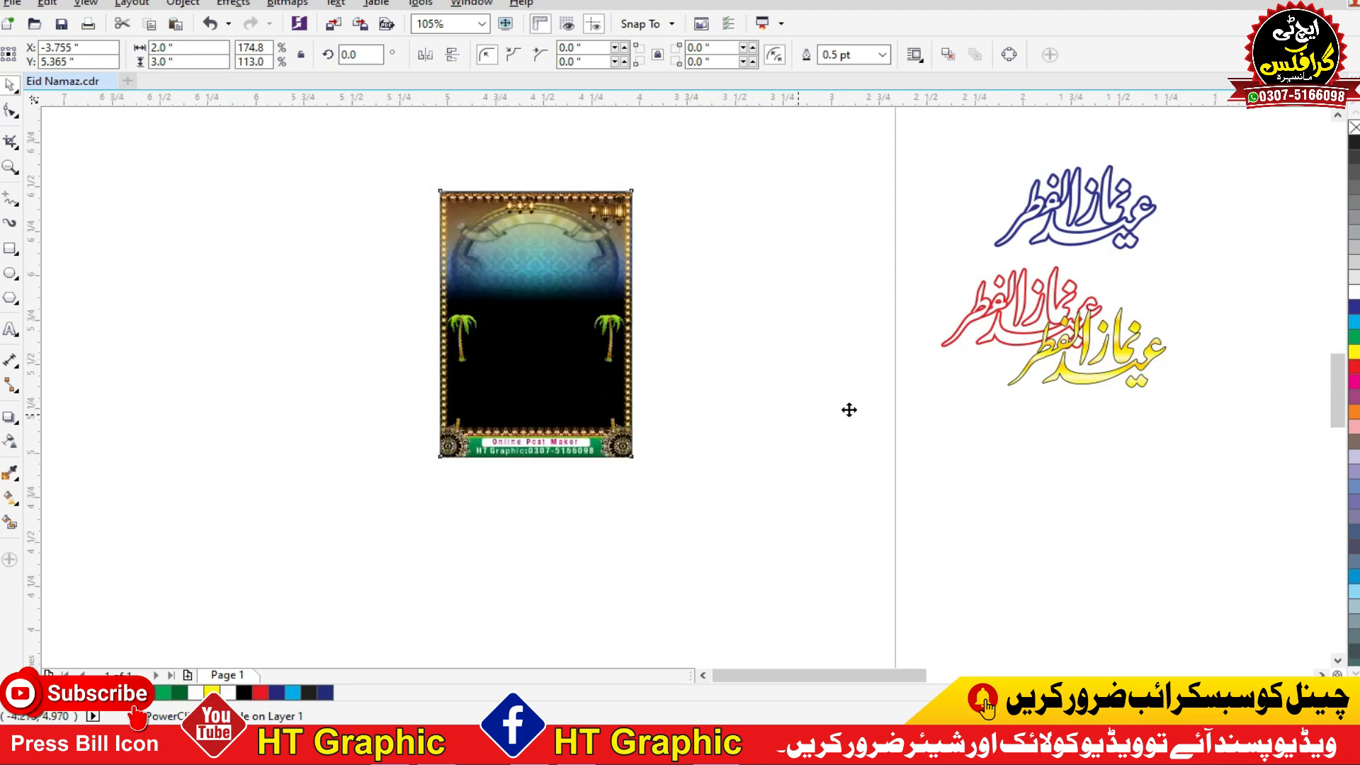
{"action": "key", "text": "shift+F2"}
{"action": "left_click", "coordinate": [912, 416]}
{"action": "left_click", "coordinate": [798, 419]}
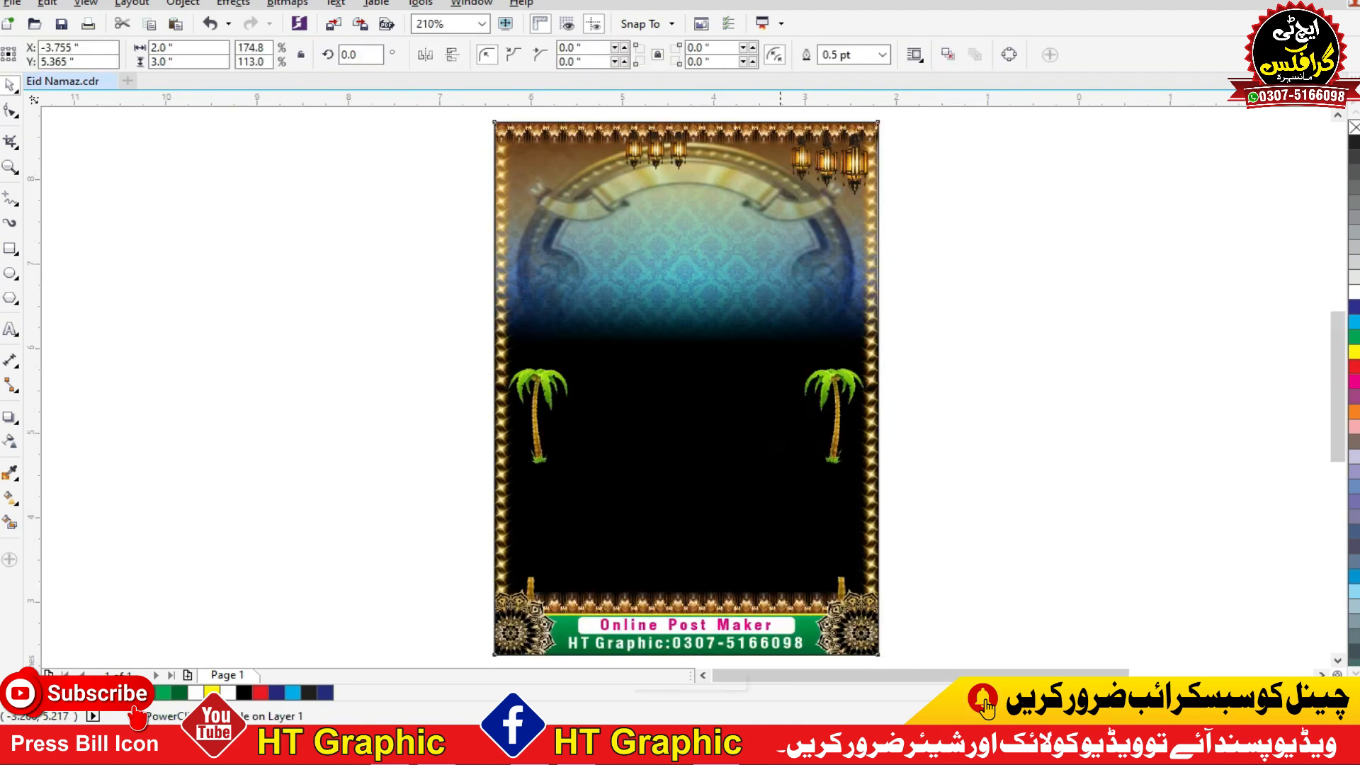
Step: Extract the contents of the poster's PowerClip frame and move the golden side borders to the left of the poster
{"action": "left_click", "coordinate": [738, 552]}
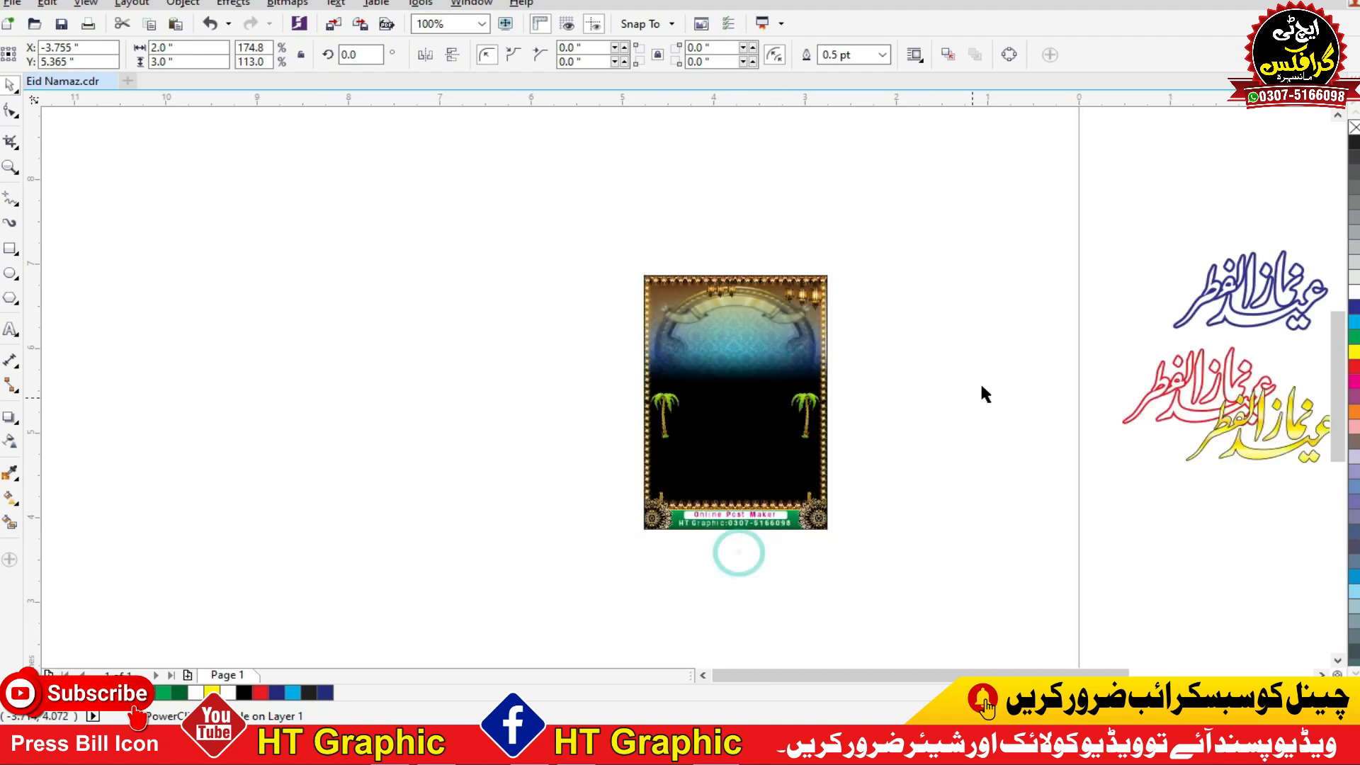
{"action": "left_click", "coordinate": [986, 380]}
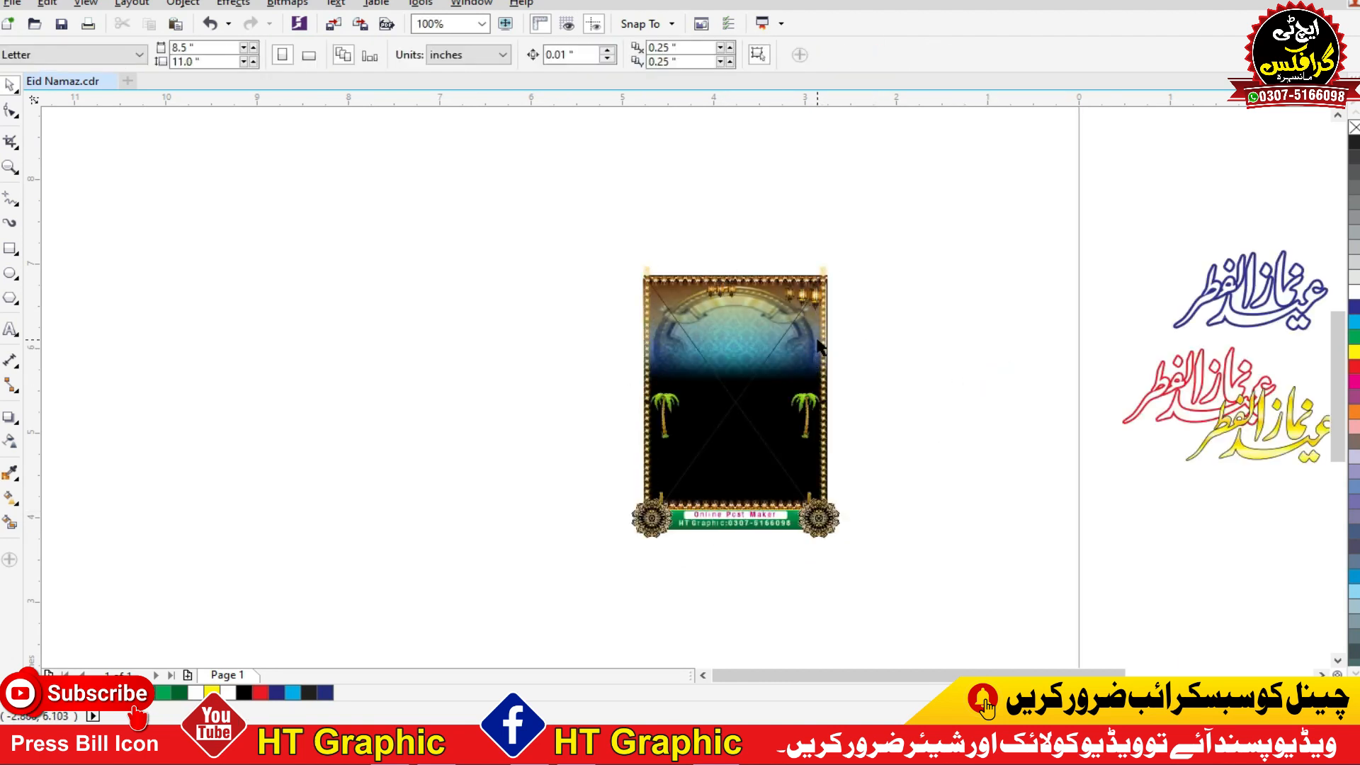
{"action": "mouse_move", "coordinate": [777, 347]}
{"action": "left_mouse_down"}
{"action": "mouse_move", "coordinate": [464, 347]}
{"action": "mouse_move", "coordinate": [510, 238]}
{"action": "left_mouse_up"}
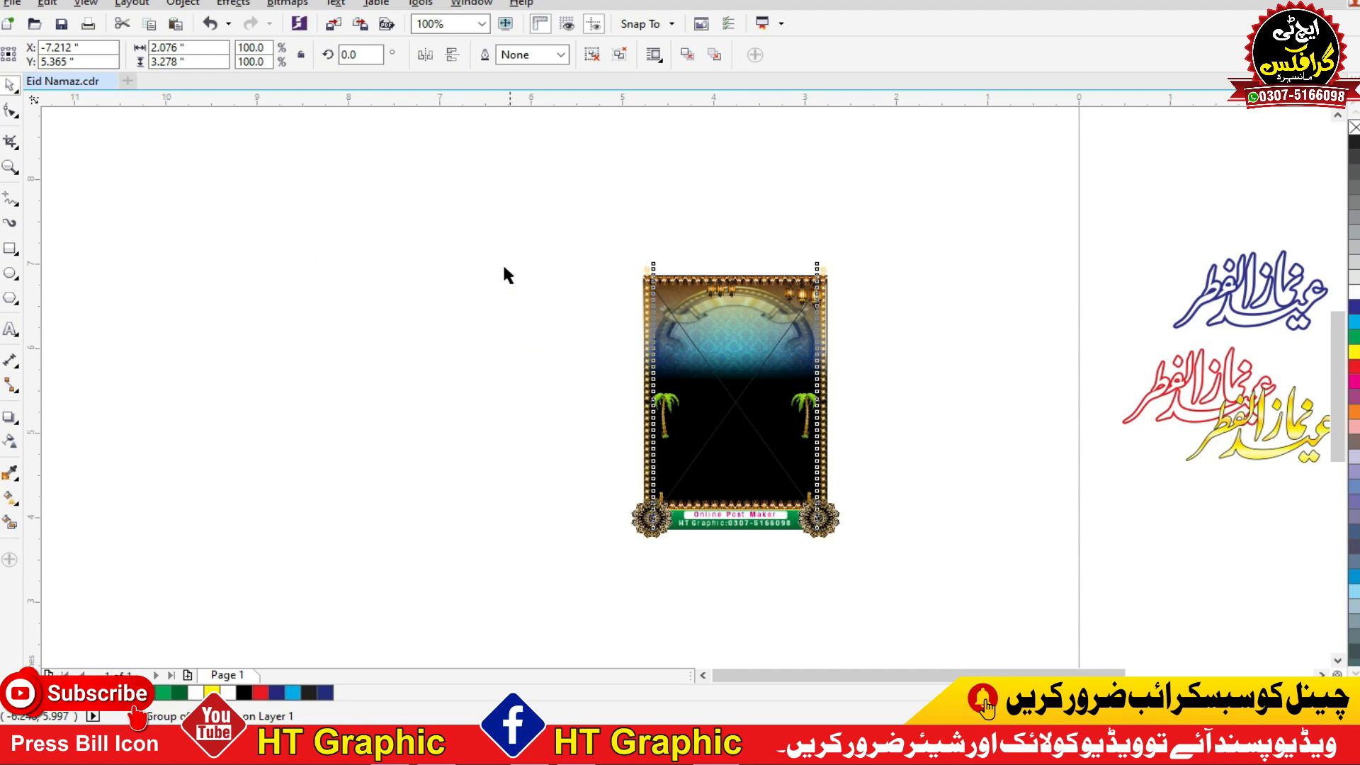
{"action": "key", "text": "F2"}
{"action": "left_click_drag", "start_coordinate": [328, 567], "coordinate": [940, 194]}
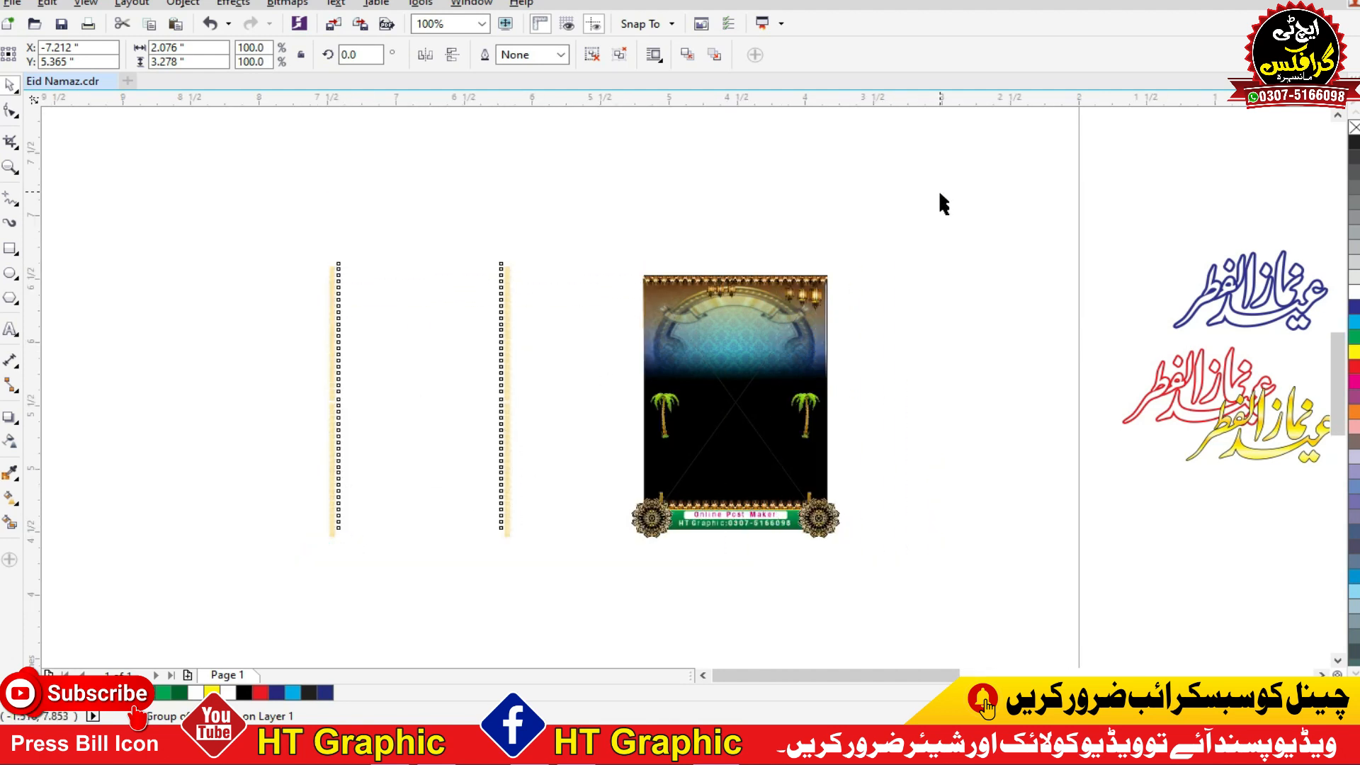
{"action": "left_click", "coordinate": [577, 347]}
Step: Centre the brown arch banner image on the golden side borders and move it up from the background
{"action": "left_click", "coordinate": [801, 324]}
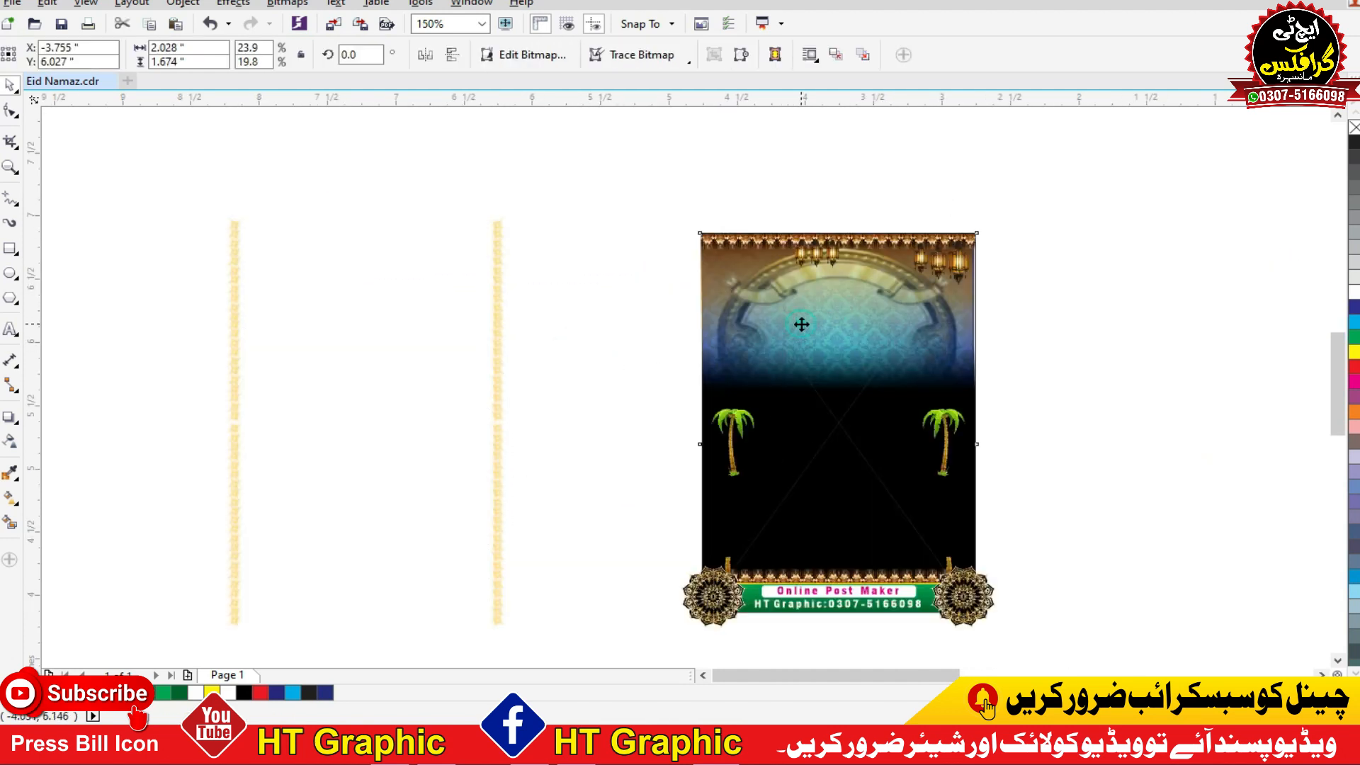
{"action": "left_click", "coordinate": [493, 390], "text": "shift"}
{"action": "key", "text": "c"}
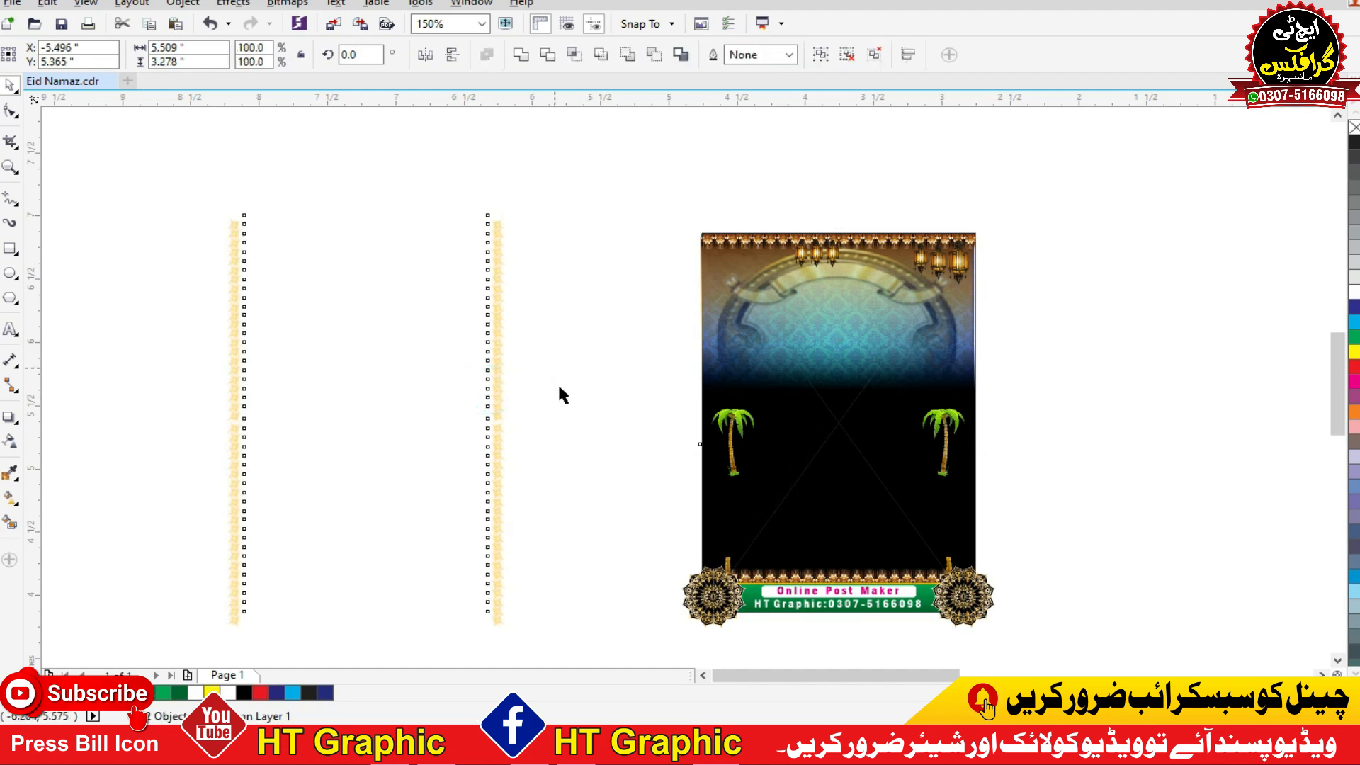
{"action": "left_click", "coordinate": [563, 392]}
{"action": "left_click", "coordinate": [345, 294]}
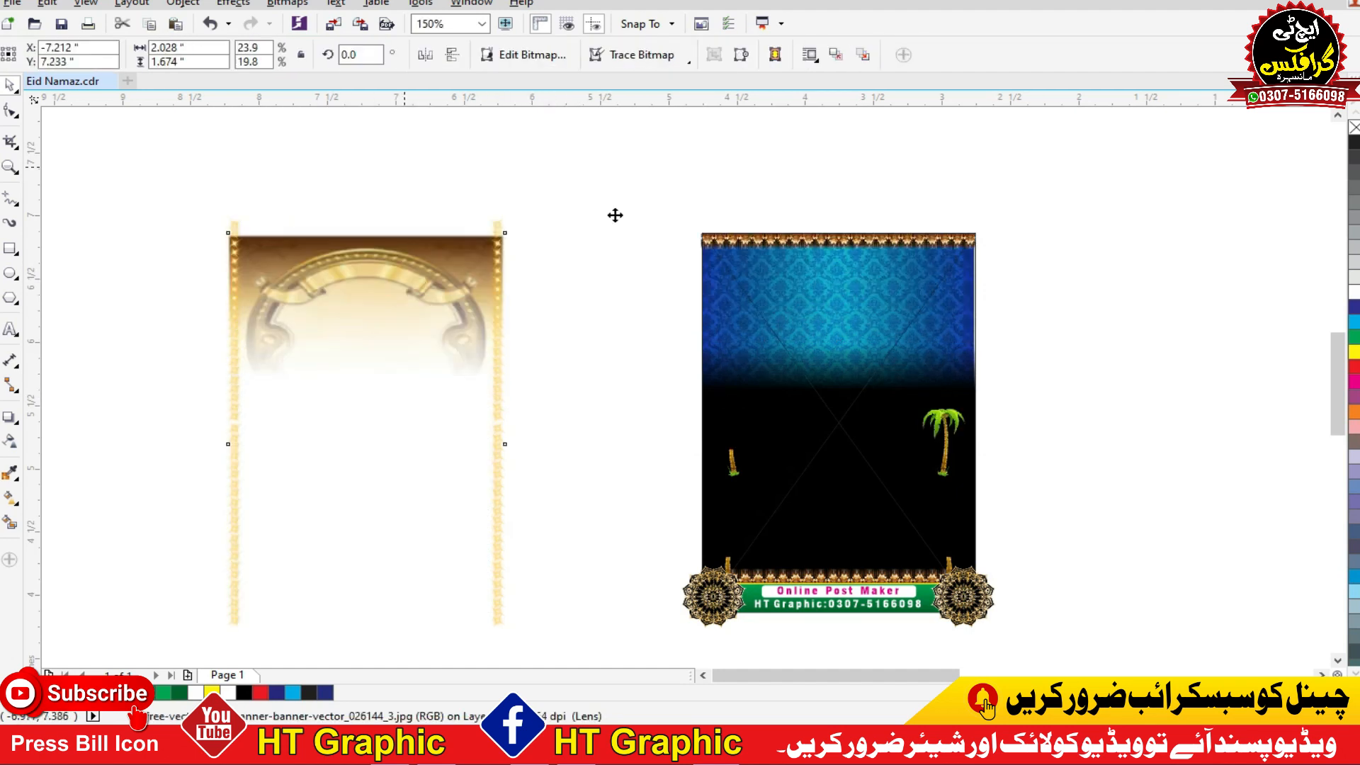
Step: Move the two lantern groups and the top ornamental border strip off the background, above and beside the poster
{"action": "left_click", "coordinate": [830, 249]}
{"action": "left_click_drag", "start_coordinate": [827, 249], "coordinate": [791, 167]}
{"action": "left_click_drag", "start_coordinate": [1041, 198], "coordinate": [1114, 252]}
{"action": "left_click_drag", "start_coordinate": [908, 236], "coordinate": [1062, 150]}
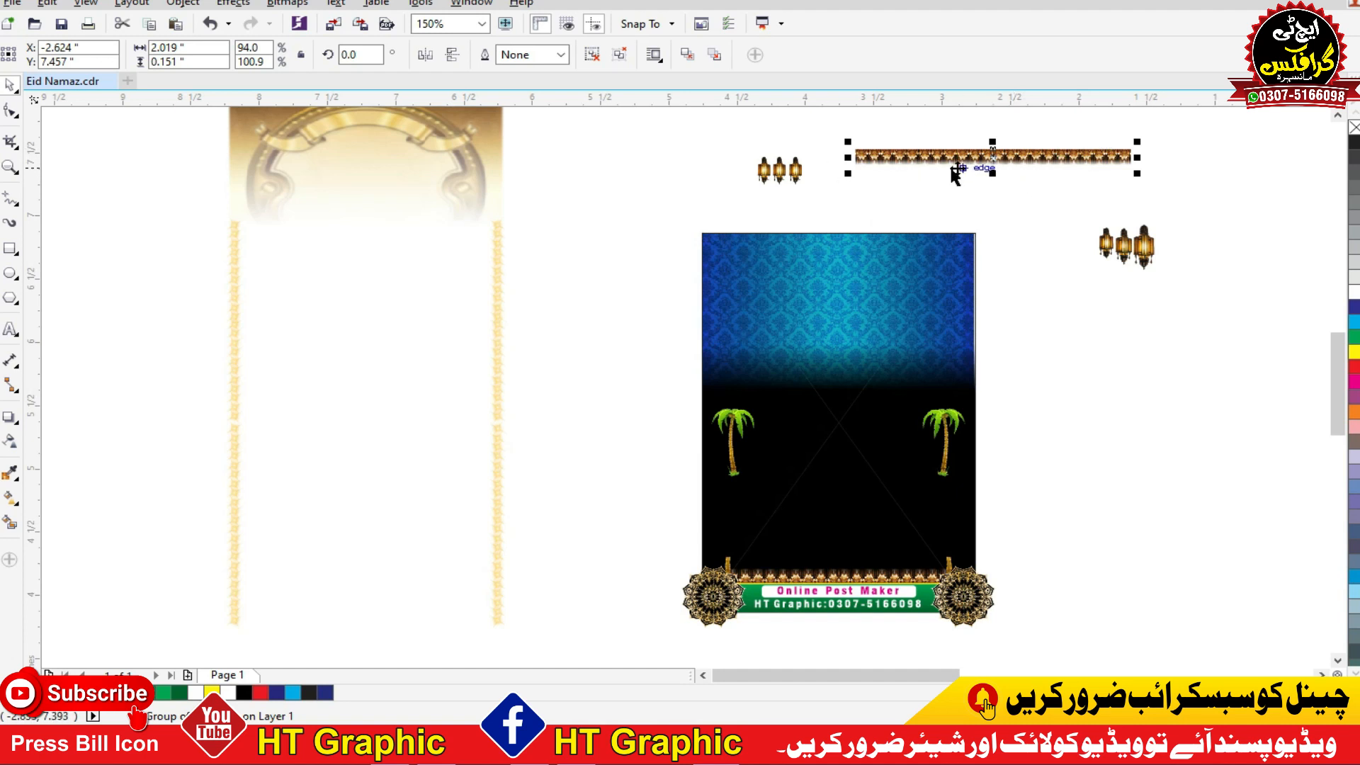
Step: Ungroup the ornamental border strip and shift its right half away from the other half
{"action": "key", "text": "F2"}
{"action": "left_click_drag", "start_coordinate": [860, 186], "coordinate": [1019, 144]}
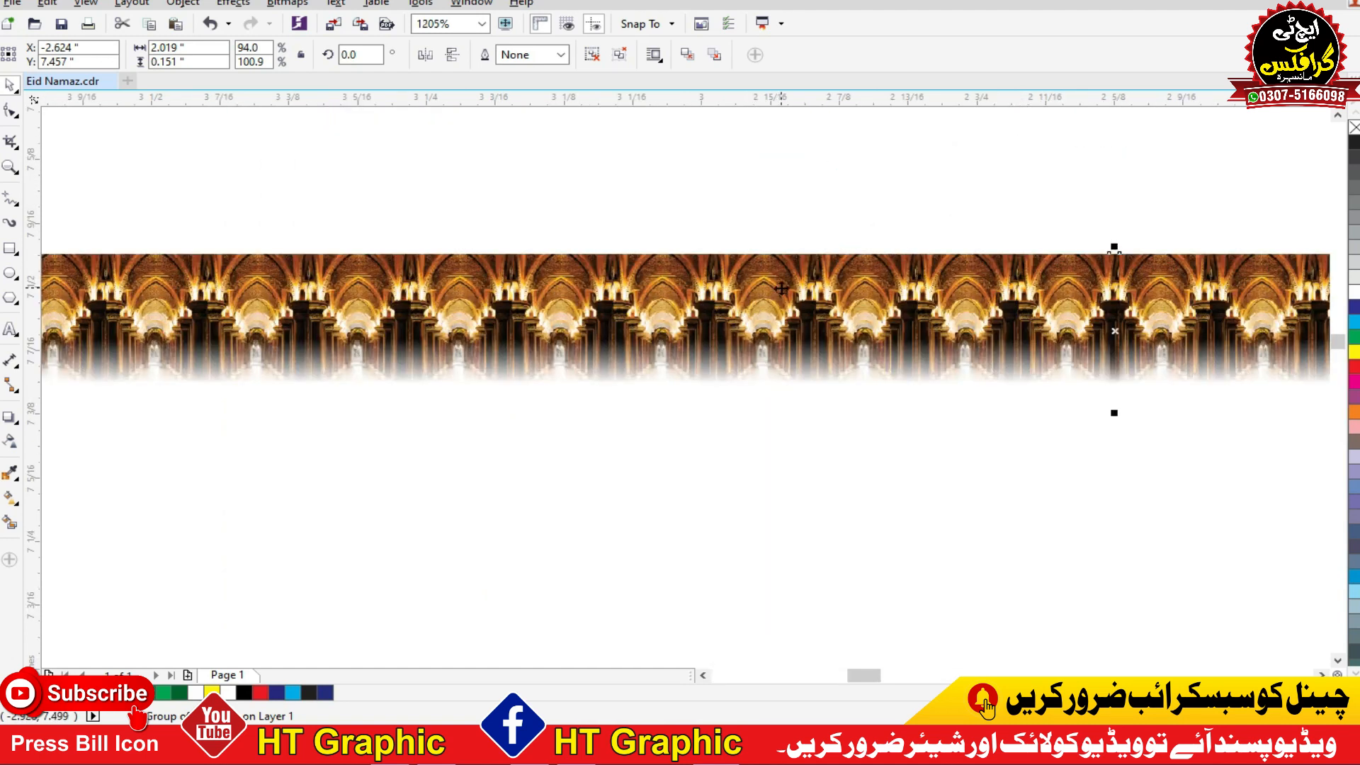
{"action": "scroll", "coordinate": [894, 277], "scroll_direction": "down", "scroll_amount": 4}
{"action": "key", "text": "ctrl+u"}
{"action": "left_click", "coordinate": [1077, 246]}
{"action": "left_click_drag", "start_coordinate": [1188, 295], "coordinate": [1116, 370]}
Step: Examine the detail of the separated arched-hall border bitmap up close
{"action": "key", "text": "F2"}
{"action": "left_click_drag", "start_coordinate": [1134, 297], "coordinate": [930, 376]}
{"action": "key", "text": "F2"}
{"action": "mouse_move", "coordinate": [1117, 328]}
{"action": "left_mouse_down"}
{"action": "mouse_move", "coordinate": [737, 613]}
{"action": "mouse_move", "coordinate": [500, 635]}
{"action": "left_mouse_up"}
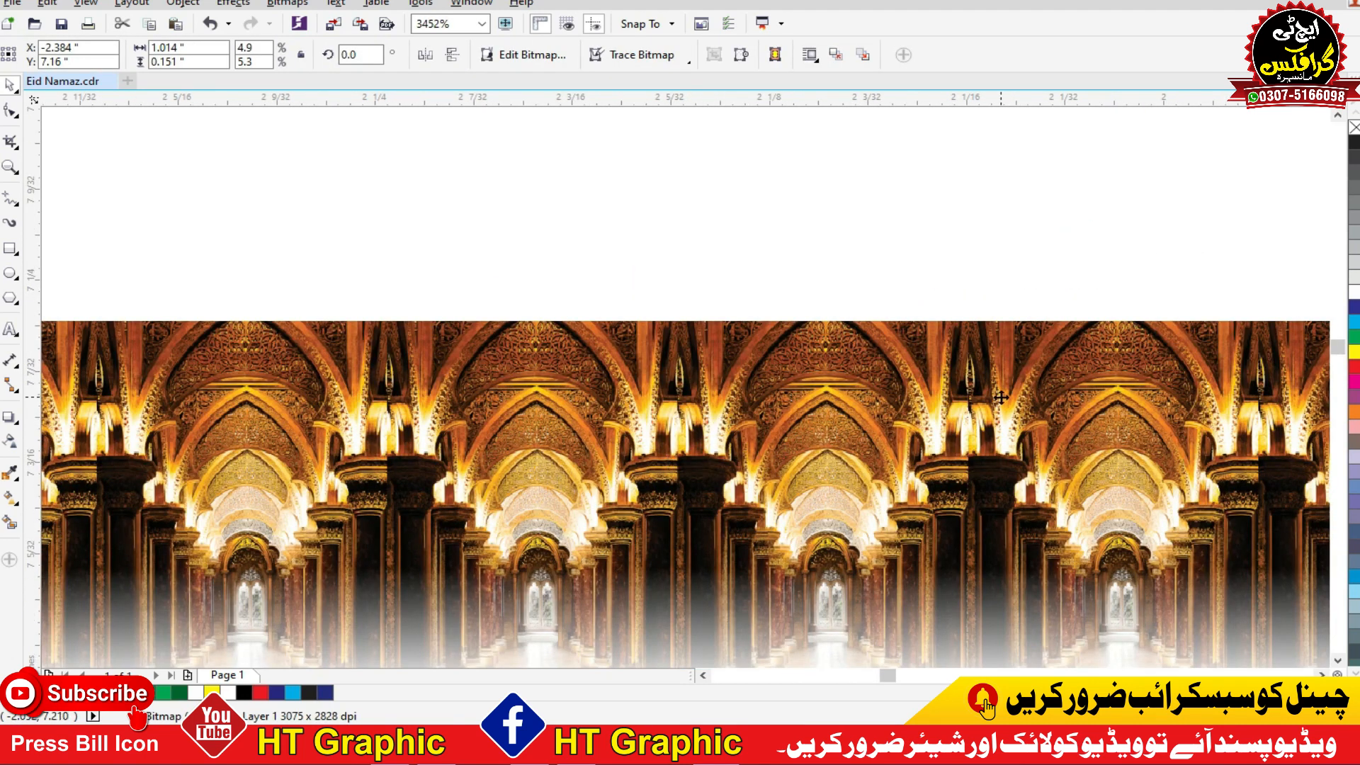
{"action": "scroll", "coordinate": [1001, 398], "scroll_direction": "down", "scroll_amount": 1}
{"action": "key", "text": "F2"}
{"action": "left_click_drag", "start_coordinate": [1118, 323], "coordinate": [1208, 518]}
{"action": "scroll", "coordinate": [874, 309], "scroll_direction": "down", "scroll_amount": 1}
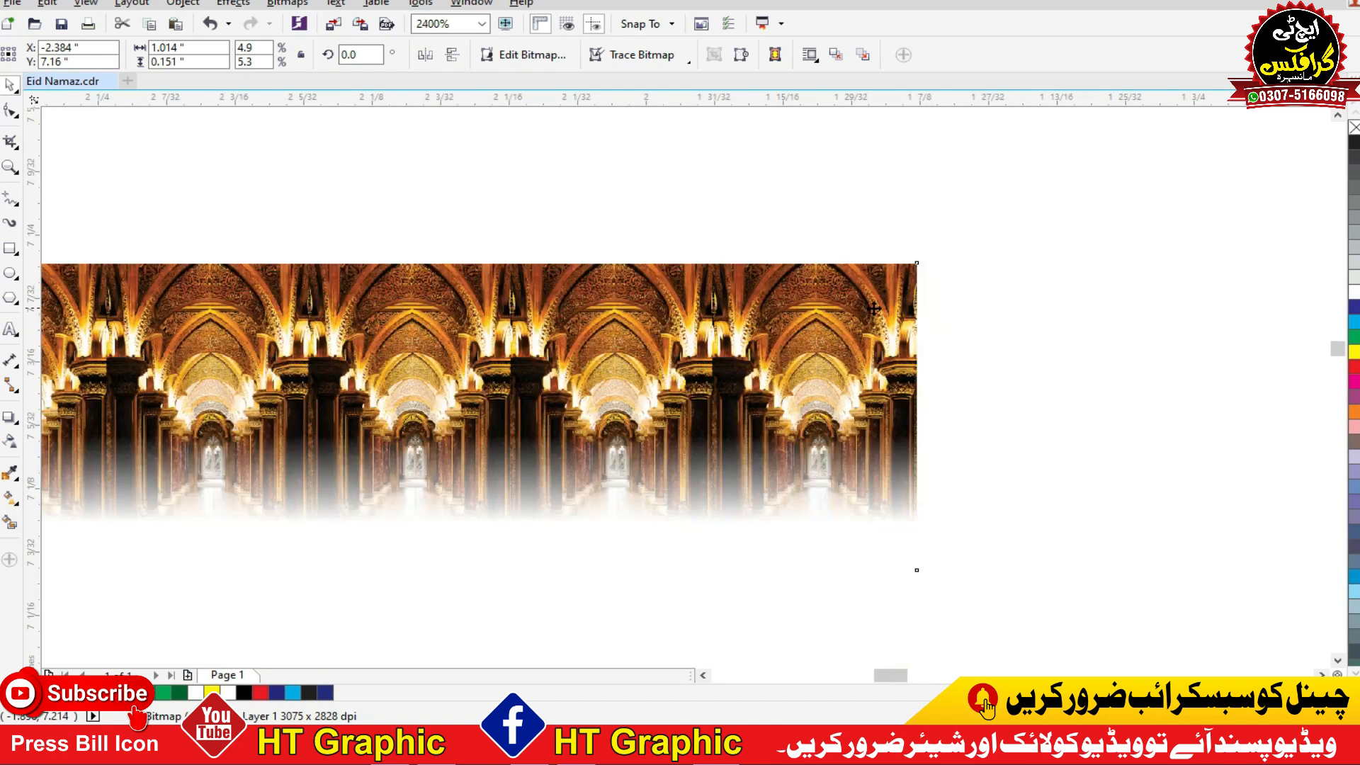
{"action": "scroll", "coordinate": [874, 309], "scroll_direction": "down", "scroll_amount": 3}
{"action": "scroll", "coordinate": [916, 295], "scroll_direction": "down", "scroll_amount": 1}
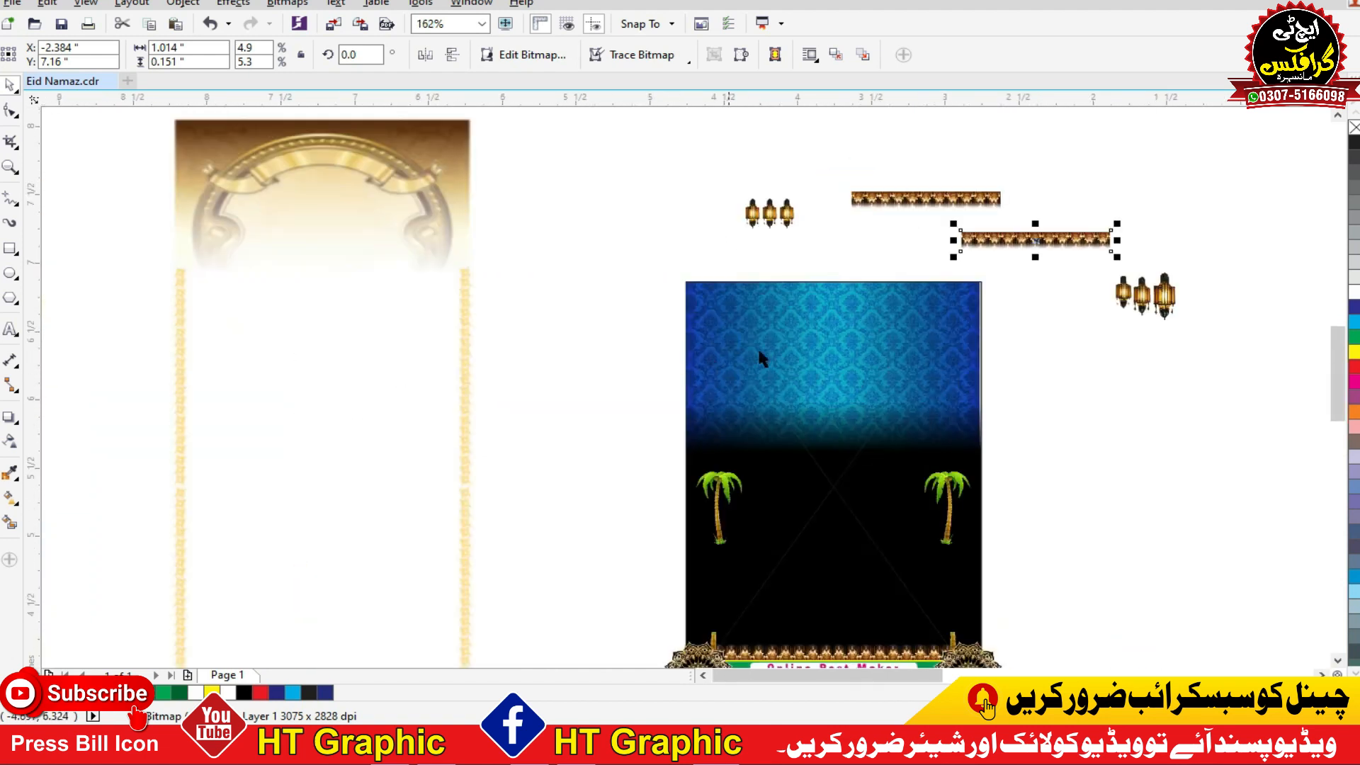
Step: Move the blue damask-patterned panel off the black background to the empty area on its right
{"action": "left_click", "coordinate": [798, 343]}
{"action": "left_click_drag", "start_coordinate": [823, 357], "coordinate": [906, 404]}
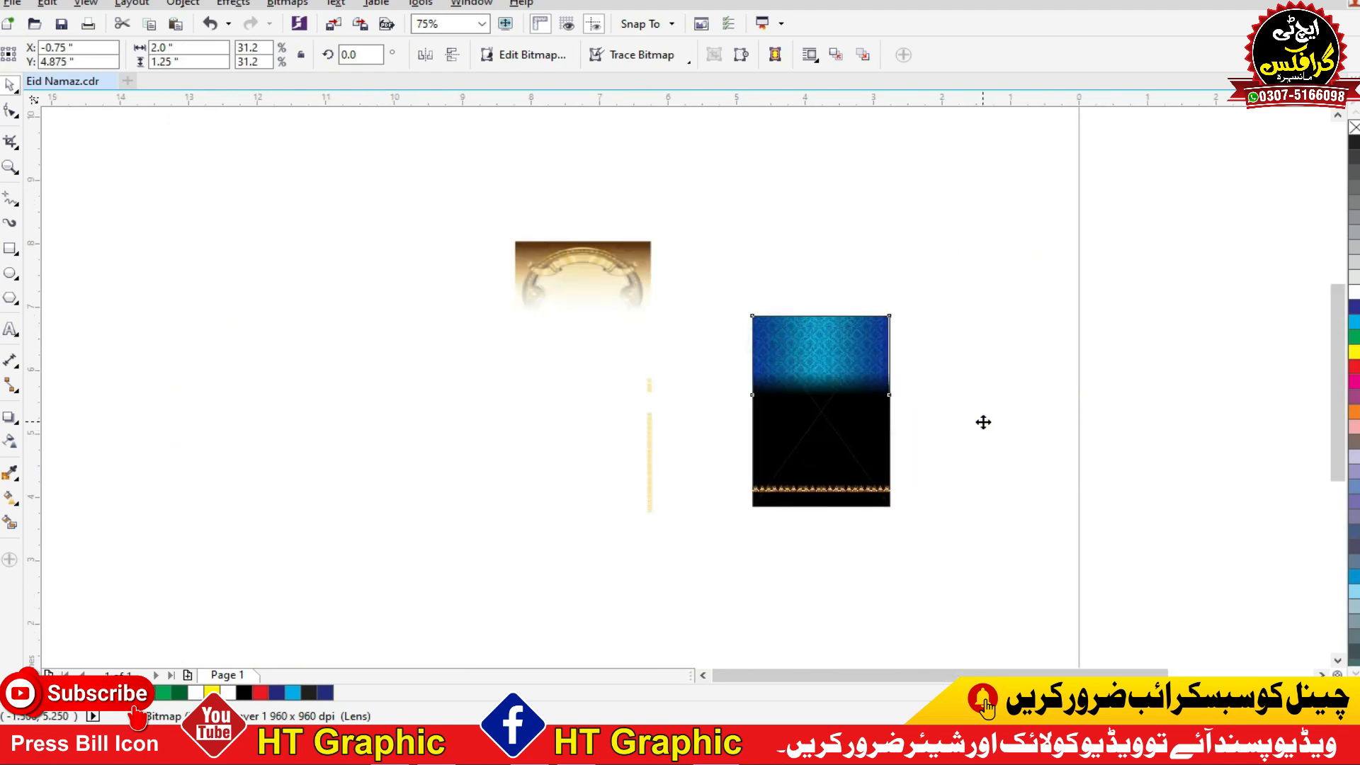
{"action": "left_click_drag", "start_coordinate": [777, 325], "coordinate": [980, 407]}
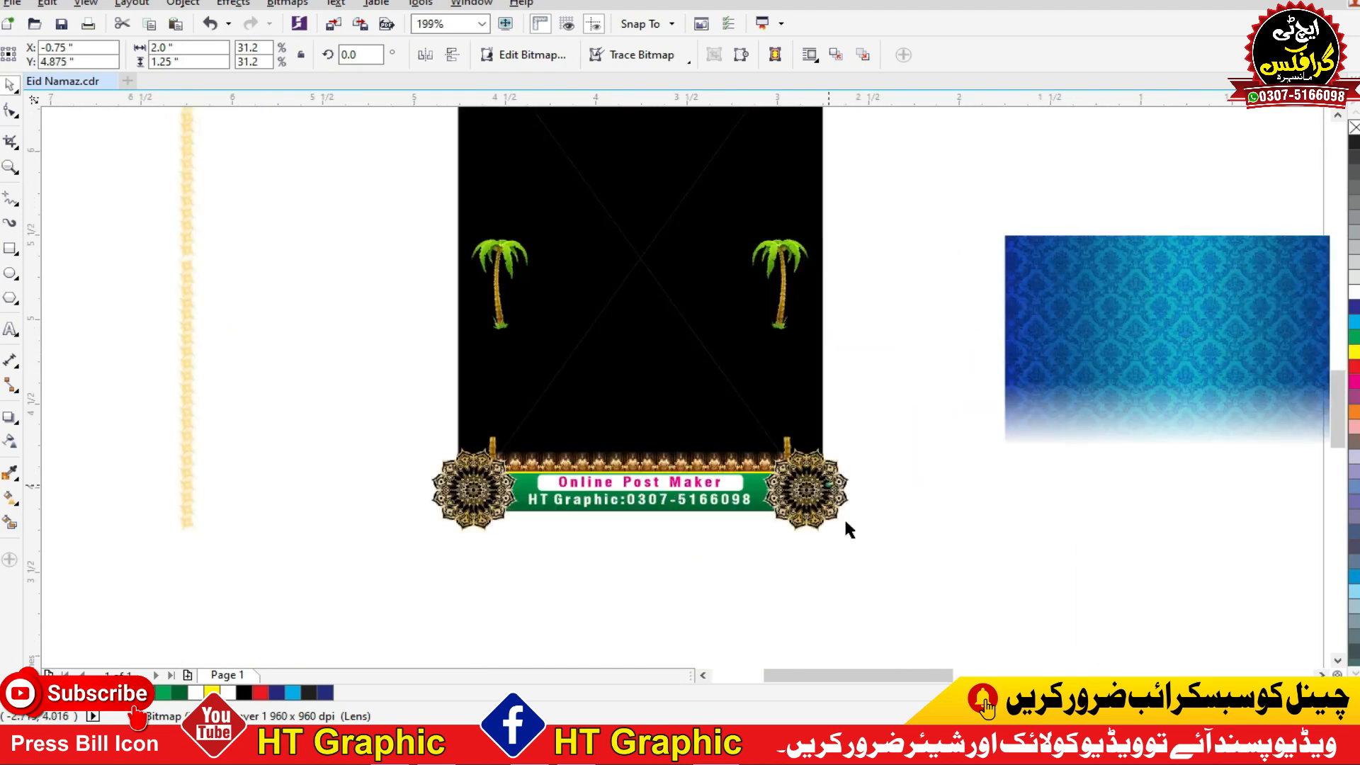
Step: Move the pair of round mandala ornaments and the pair of small palm trunks below the poster background
{"action": "left_click_drag", "start_coordinate": [843, 516], "coordinate": [998, 621]}
{"action": "left_click_drag", "start_coordinate": [816, 468], "coordinate": [532, 625]}
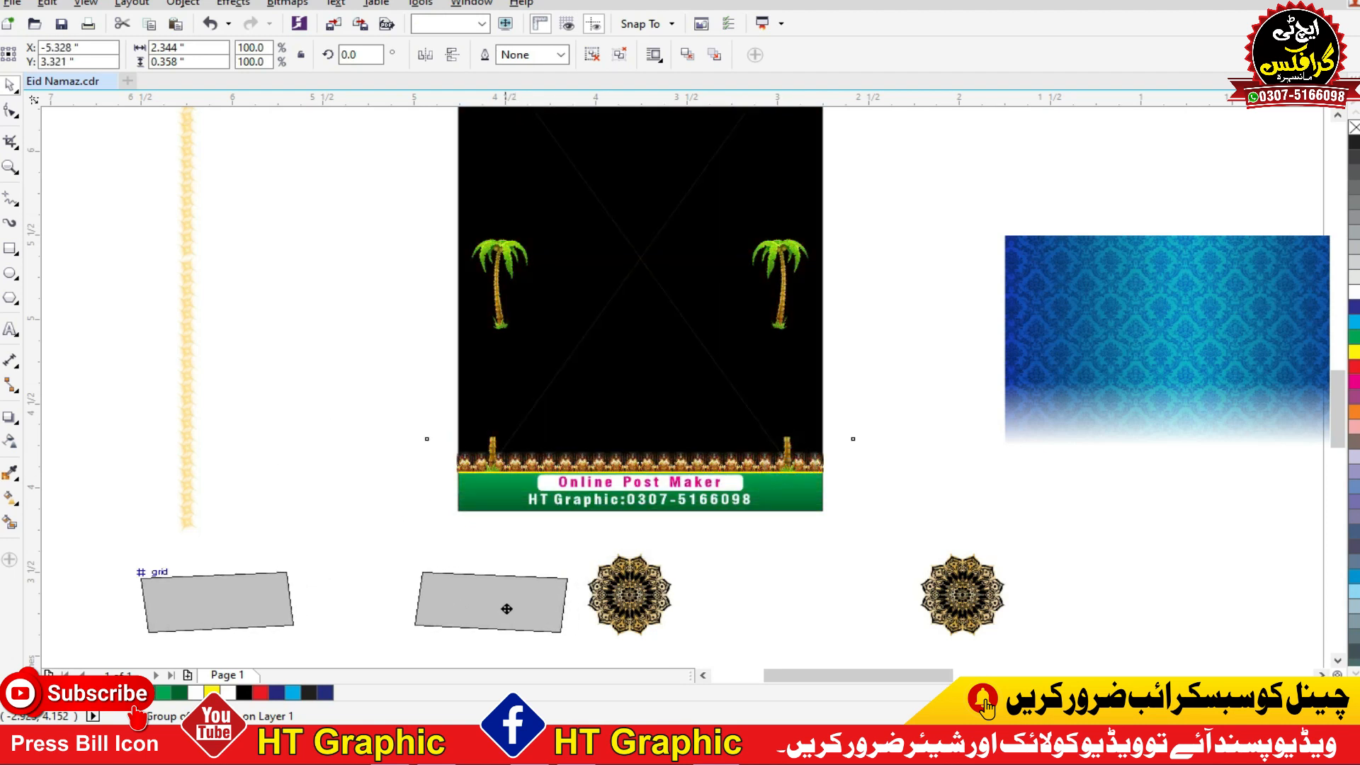
{"action": "left_click_drag", "start_coordinate": [870, 450], "coordinate": [474, 542]}
Step: Move the green contact banner to the lower right of the background and the lower ornamental strip to its lower left
{"action": "left_click_drag", "start_coordinate": [638, 491], "coordinate": [1212, 544]}
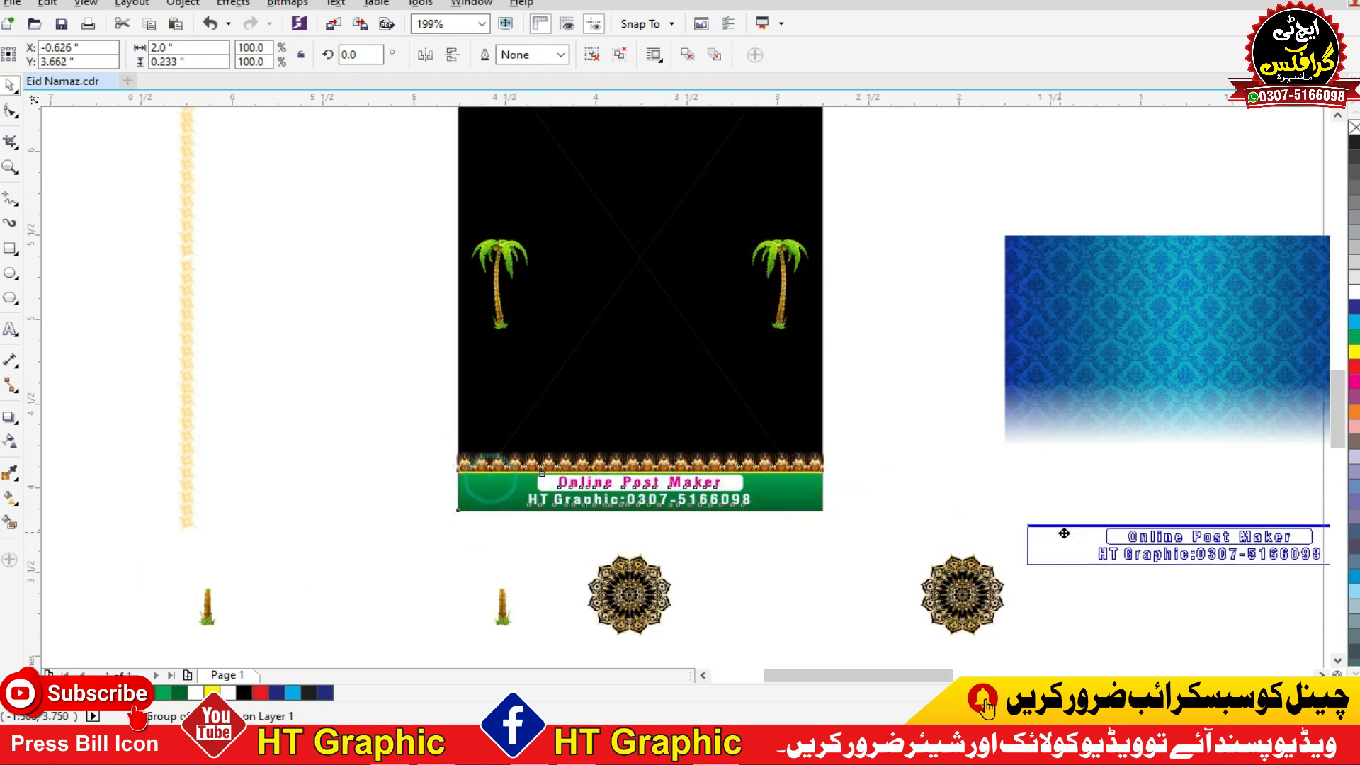
{"action": "left_click", "coordinate": [794, 464]}
{"action": "left_click_drag", "start_coordinate": [487, 578], "coordinate": [462, 571]}
Step: Shift the group of two palm trees to the left across the black background and deselect it
{"action": "left_click", "coordinate": [496, 252]}
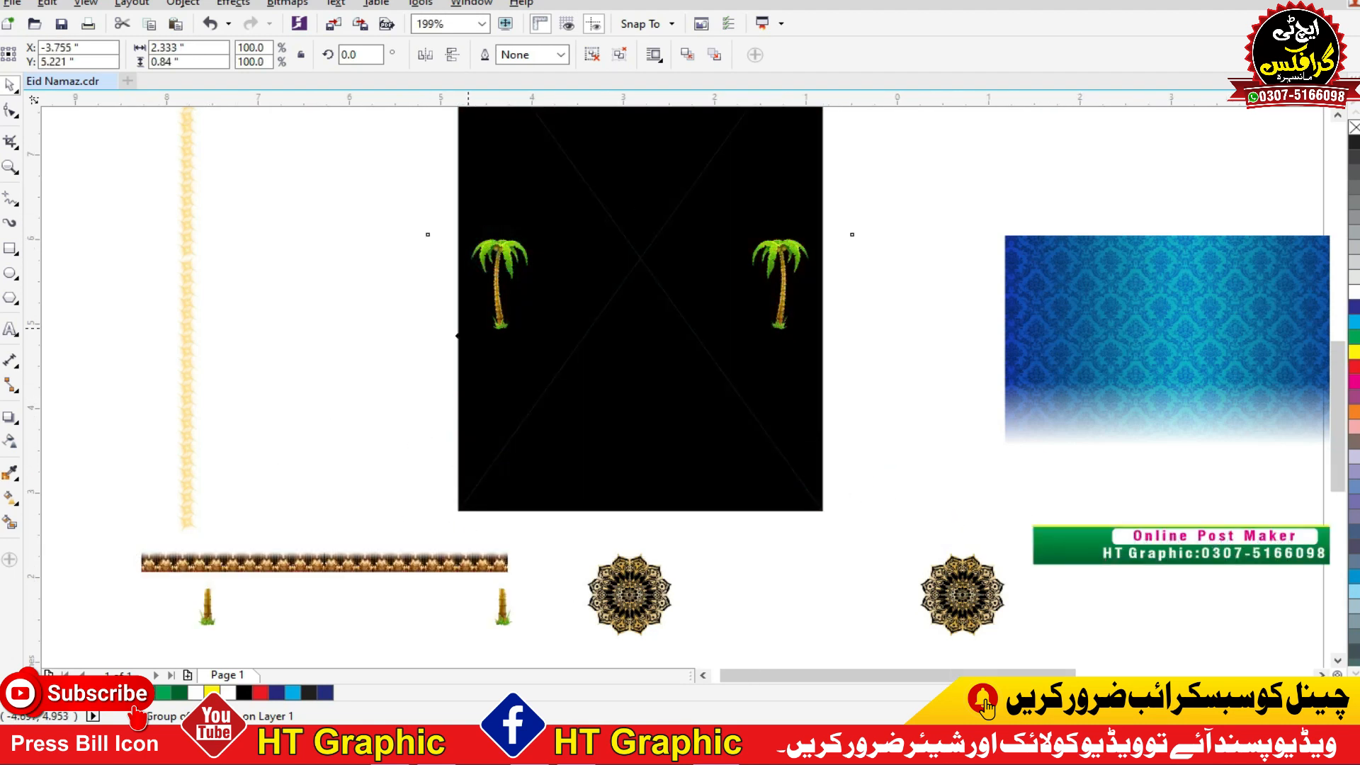
{"action": "scroll", "coordinate": [459, 336], "scroll_direction": "down", "scroll_amount": 1}
{"action": "left_click_drag", "start_coordinate": [484, 307], "coordinate": [326, 357]}
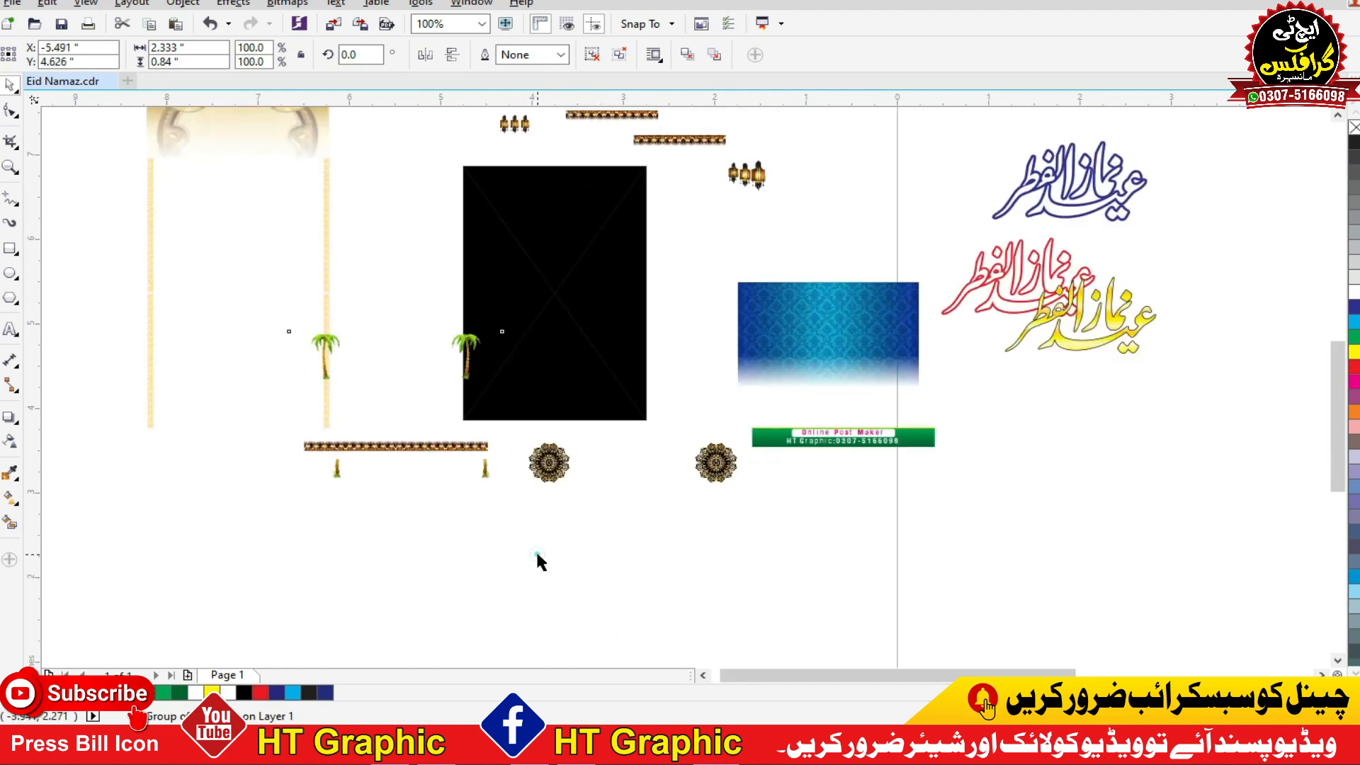
{"action": "left_click", "coordinate": [539, 547]}
Step: Undo the moves of the palms, strips, banner, mandalas, panels, lanterns and side borders to reassemble the background artwork
{"action": "key", "text": "ctrl+z"}
{"action": "key", "text": "ctrl+z"}
{"action": "key", "text": "ctrl+z"}
{"action": "key", "text": "ctrl+z"}
{"action": "key", "text": "ctrl+z"}
{"action": "key", "text": "ctrl+z"}
{"action": "key", "text": "ctrl+z"}
{"action": "key", "text": "ctrl+z"}
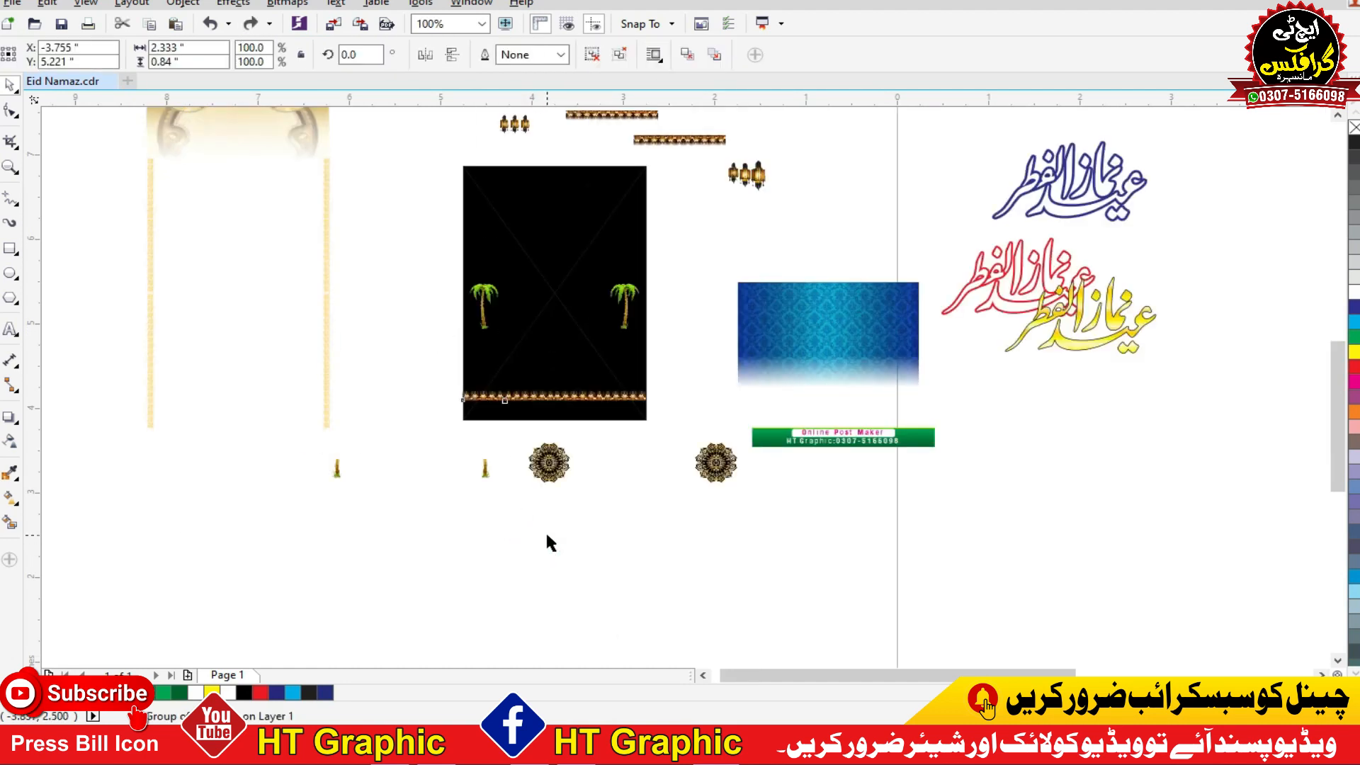
{"action": "key", "text": "ctrl+z"}
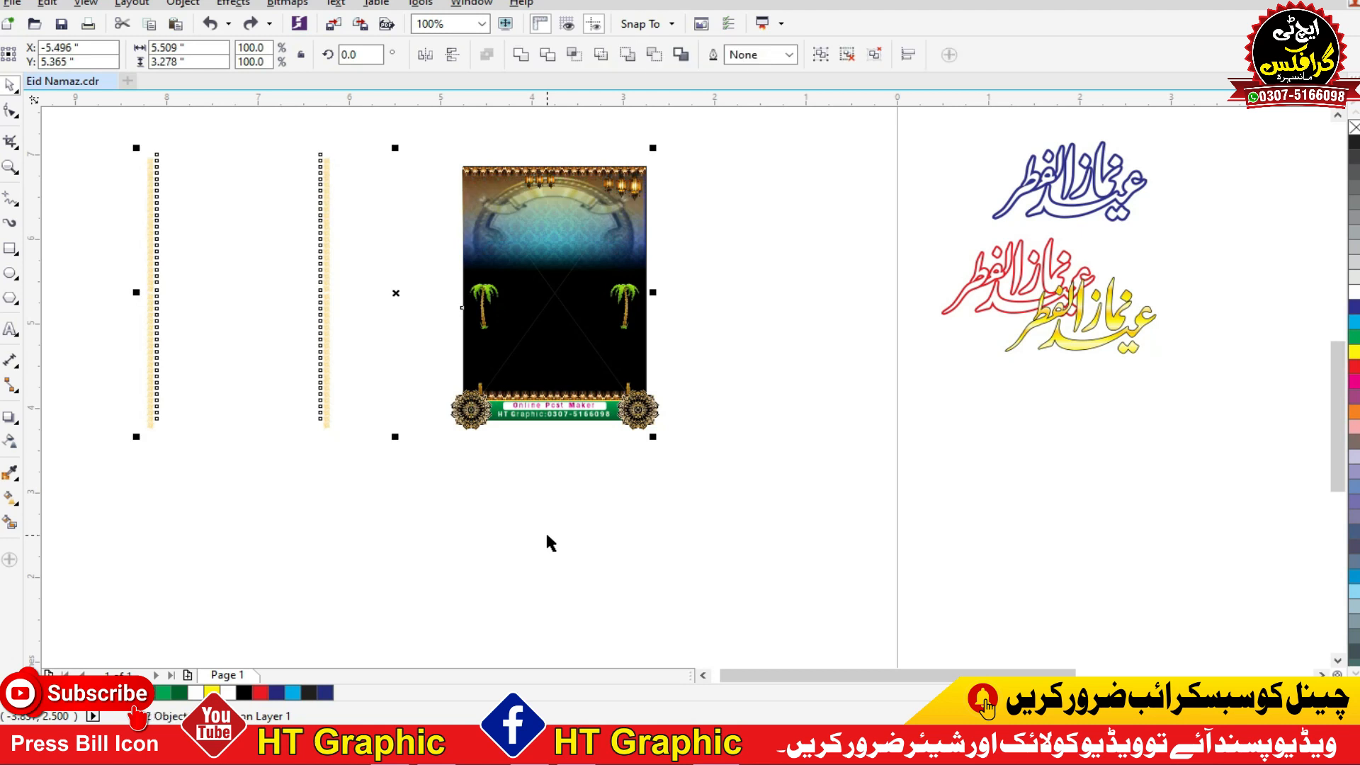
{"action": "key", "text": "ctrl+z"}
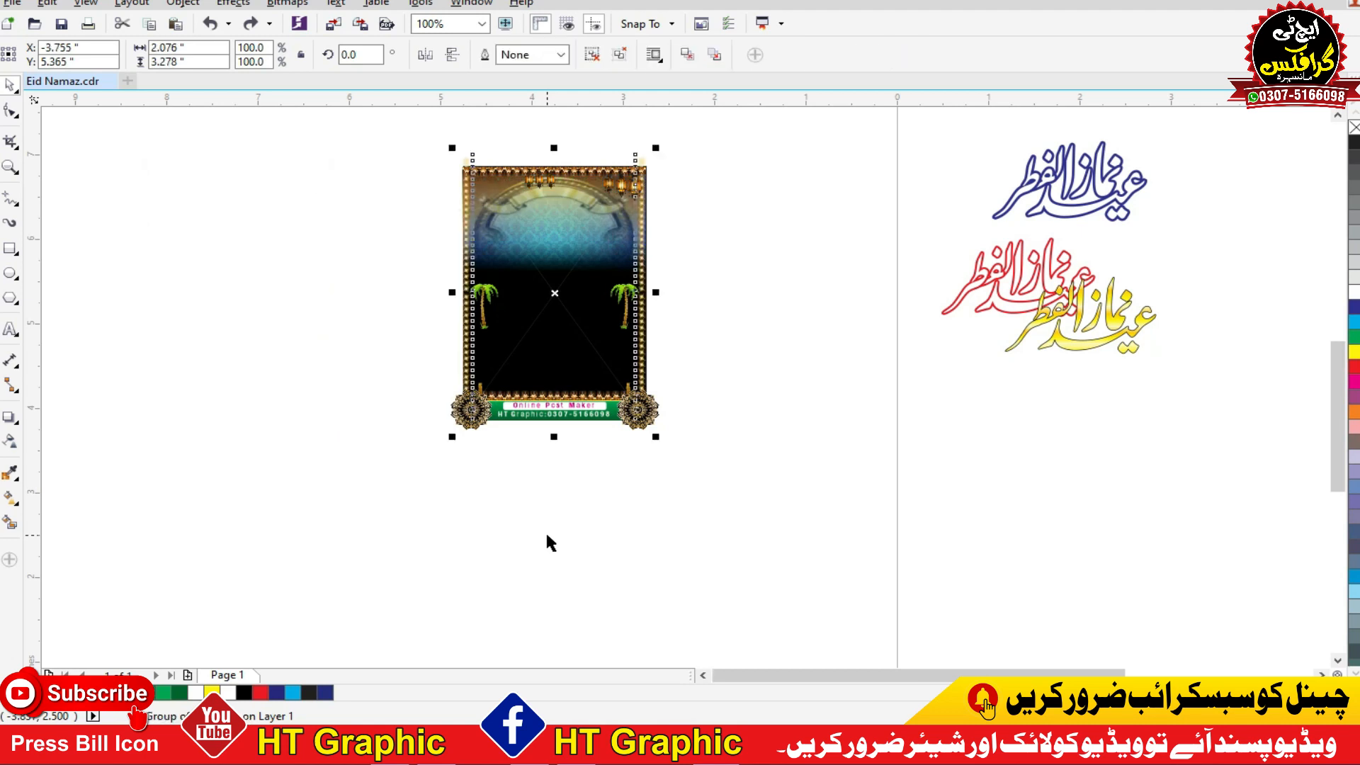
{"action": "key", "text": "ctrl+z"}
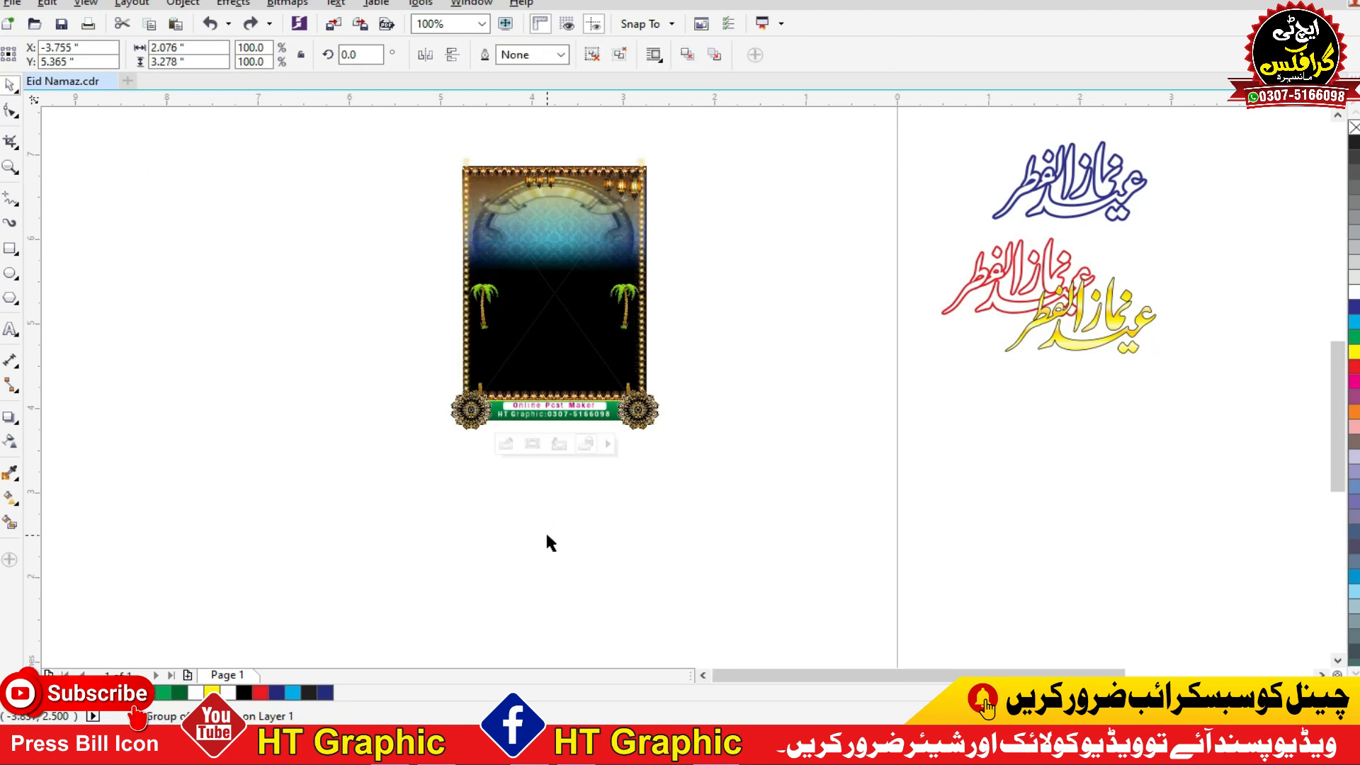
Step: Undo the extraction of the background artwork from its PowerClip frame and the addition of the "namaz" text
{"action": "key", "text": "ctrl+z"}
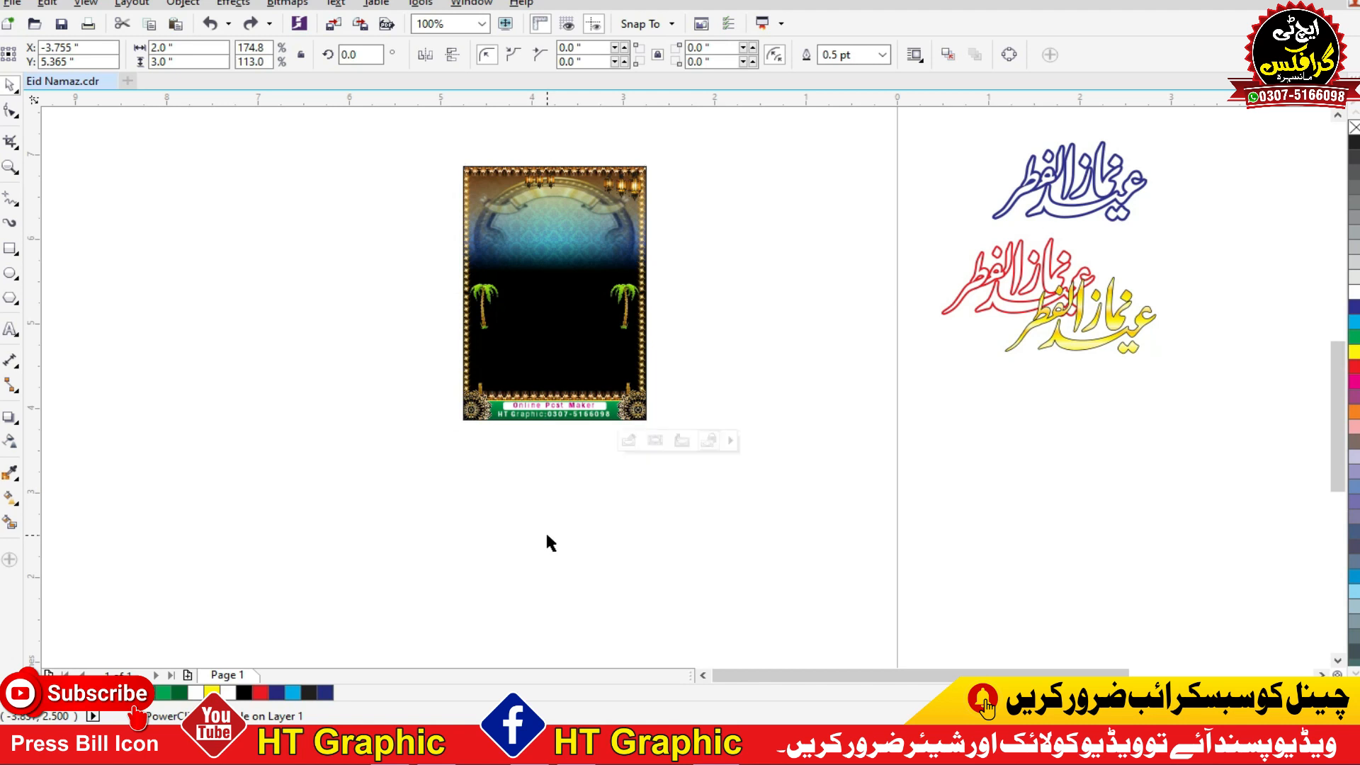
{"action": "key", "text": "ctrl+z"}
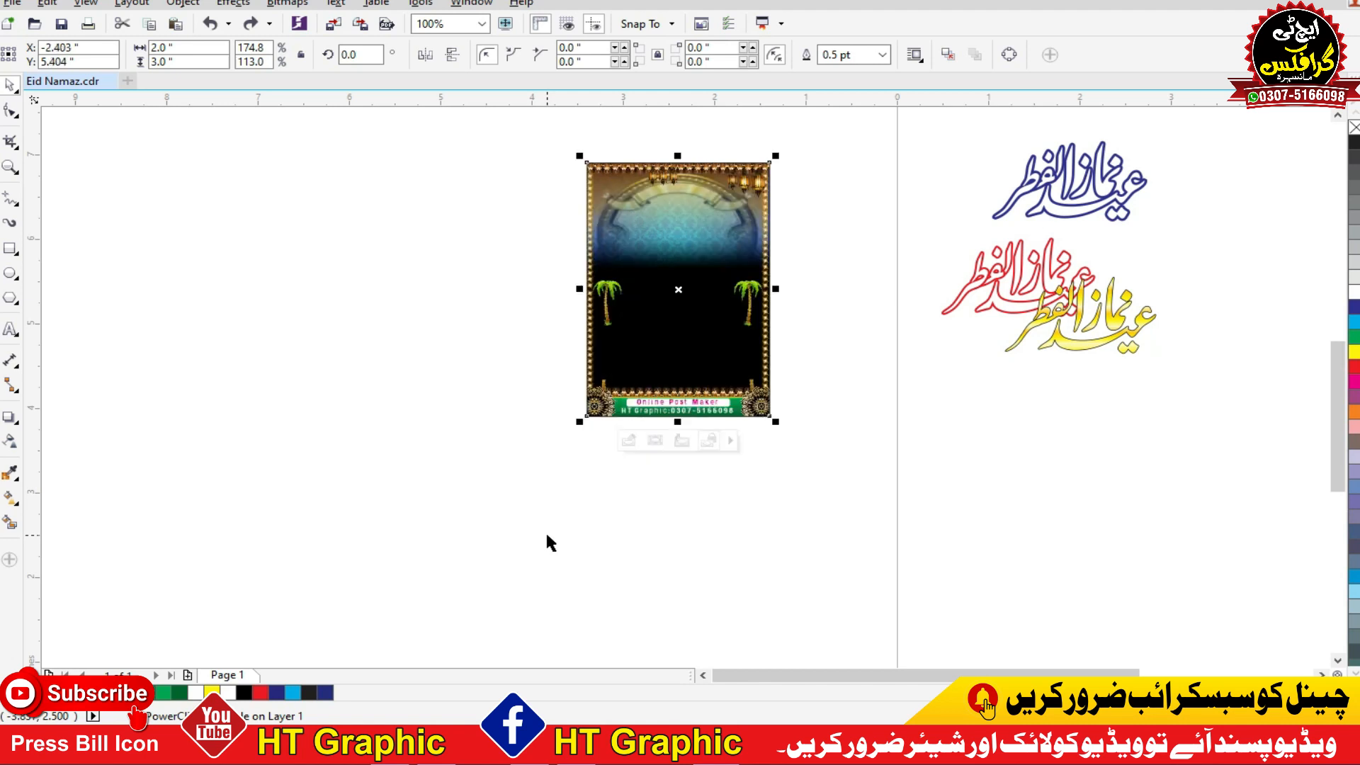
{"action": "key", "text": "ctrl+z"}
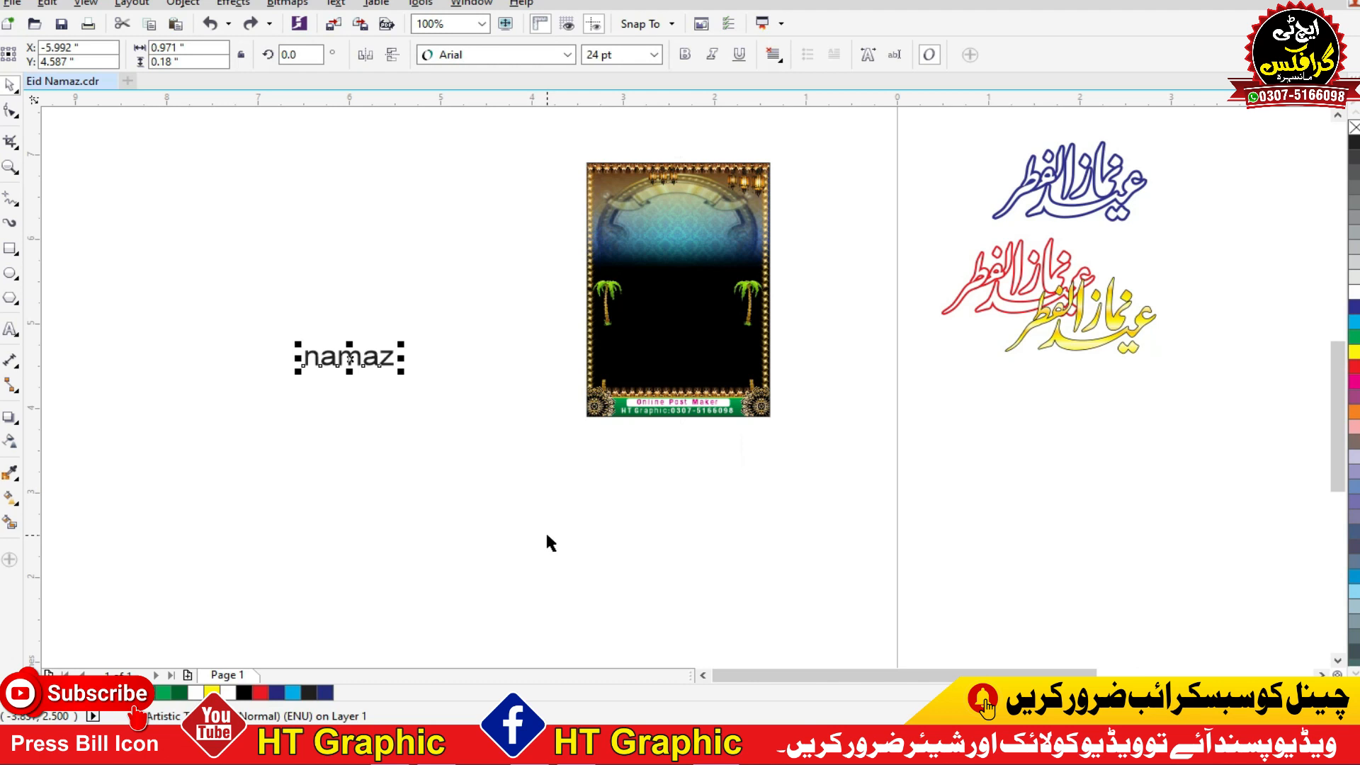
{"action": "key", "text": "ctrl+z"}
{"action": "key", "text": "ctrl+z"}
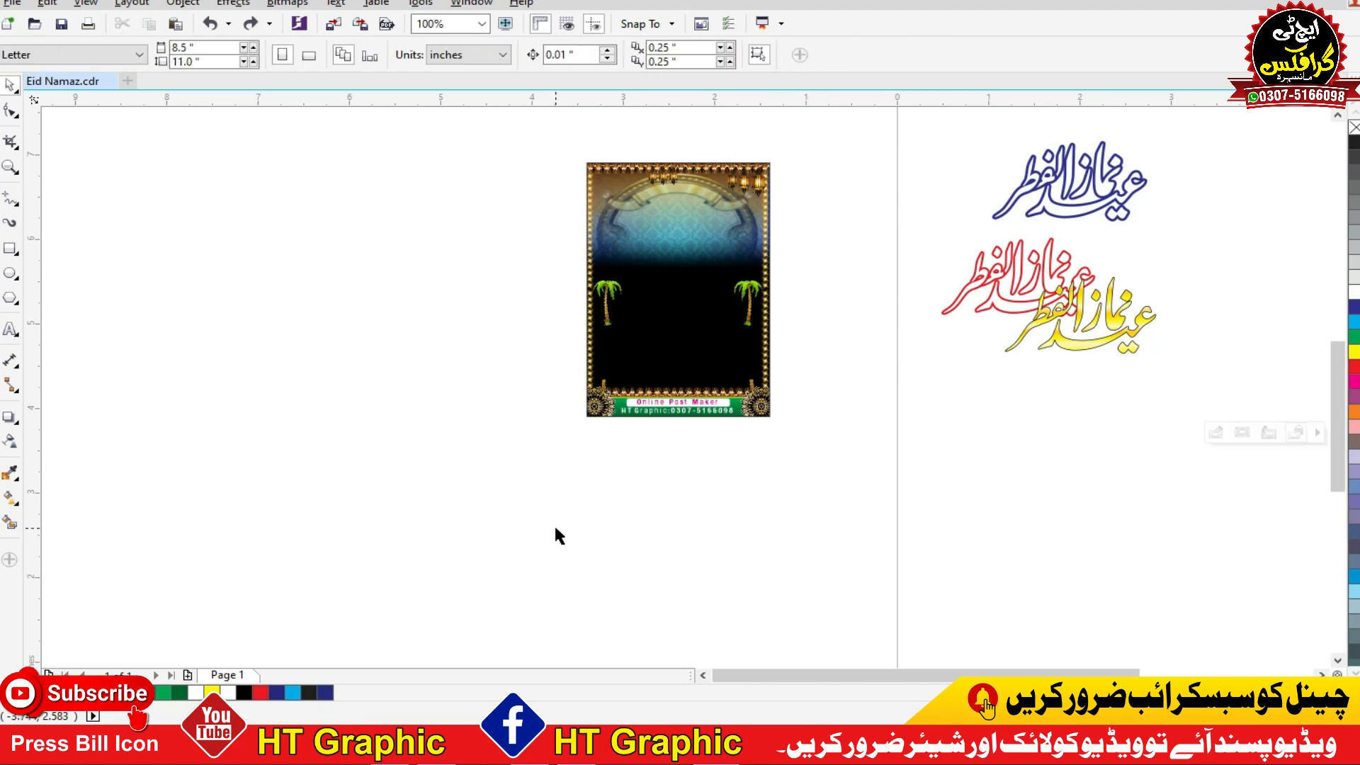
Step: Undo the separation of the background from the poster's text panels and of the green rectangle from its gold frame
{"action": "key", "text": "ctrl+z"}
{"action": "key", "text": "ctrl+z"}
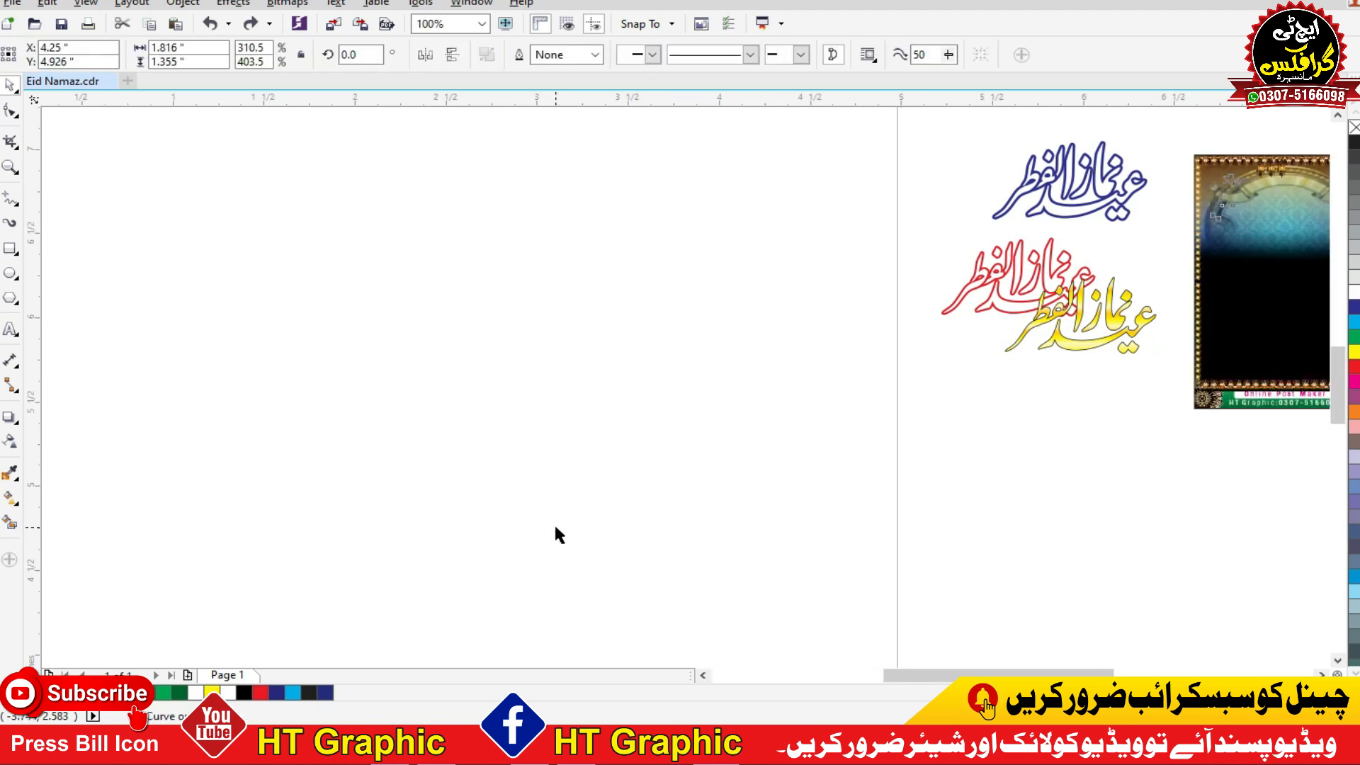
{"action": "key", "text": "ctrl+z"}
{"action": "key", "text": "ctrl+z"}
{"action": "key", "text": "ctrl+z"}
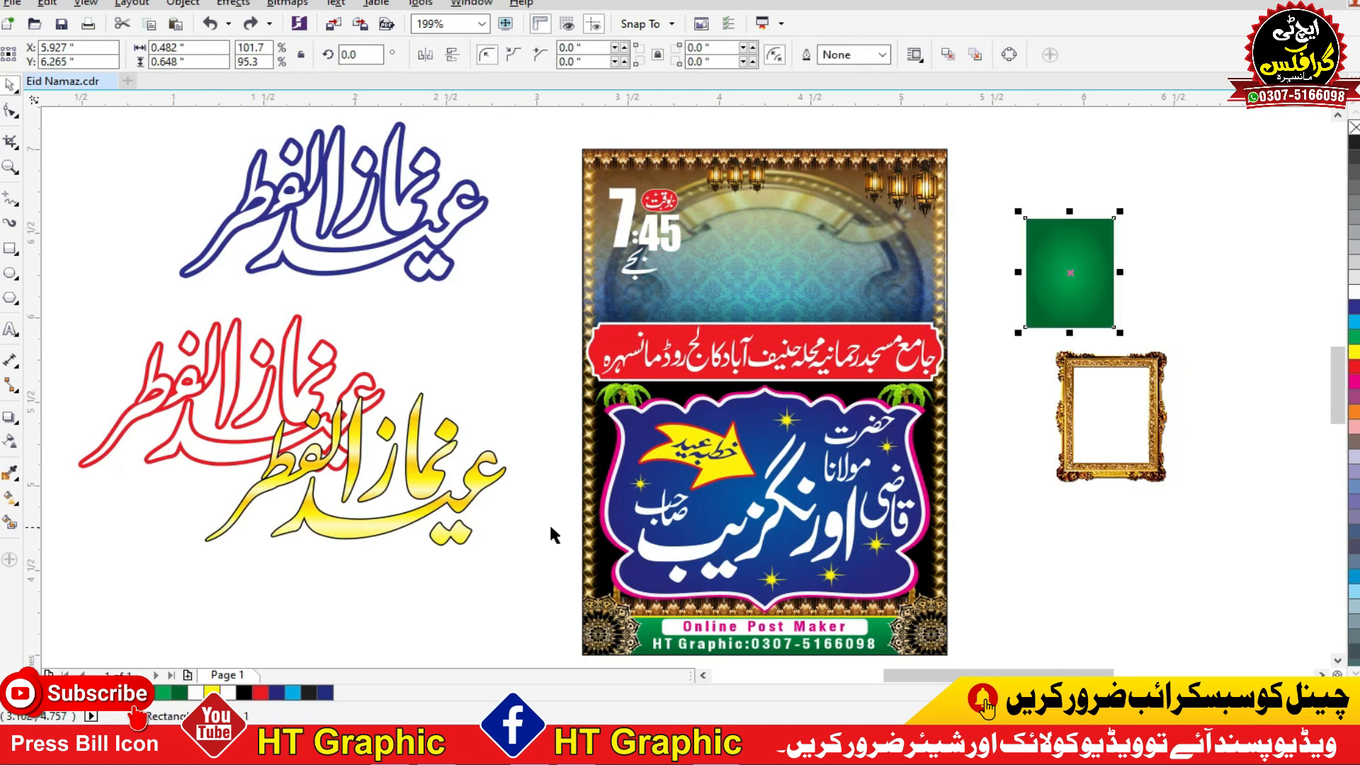
{"action": "key", "text": "ctrl+z"}
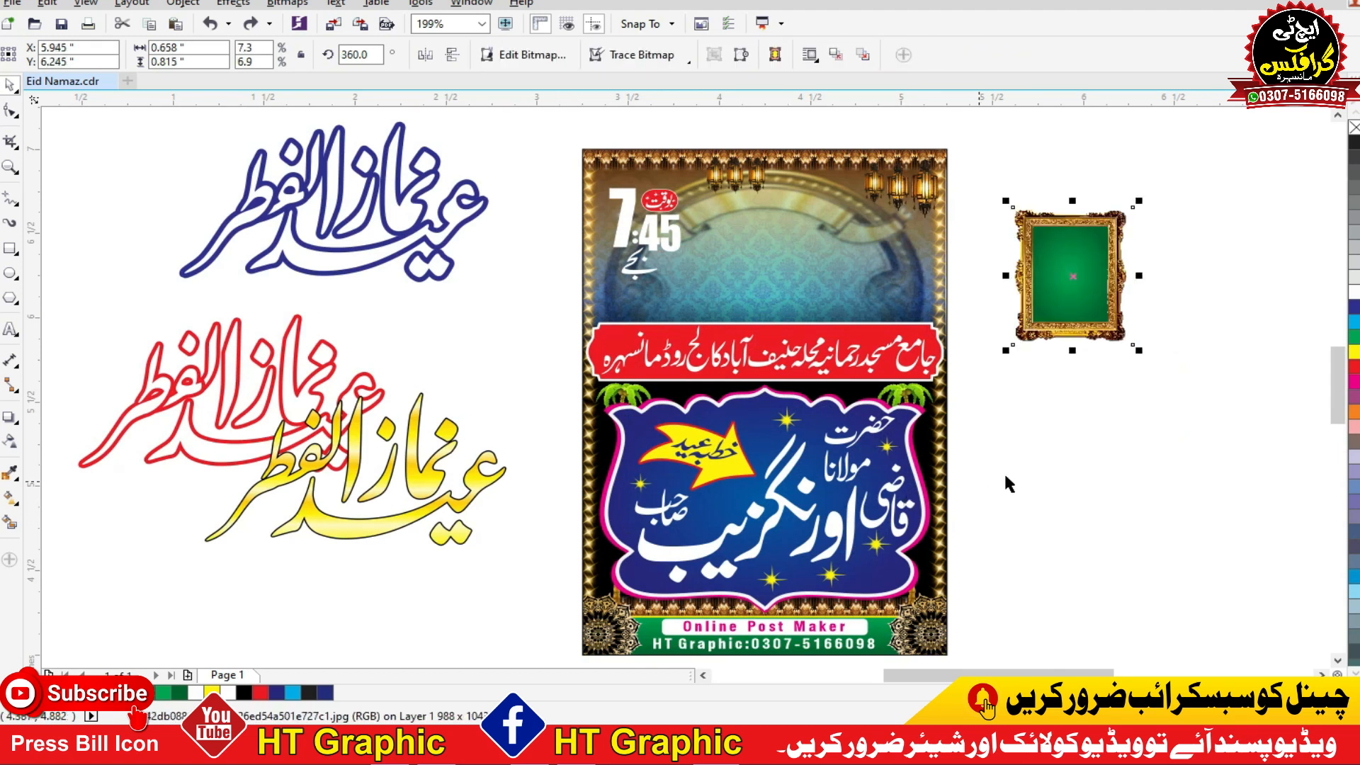
{"action": "key", "text": "ctrl+z"}
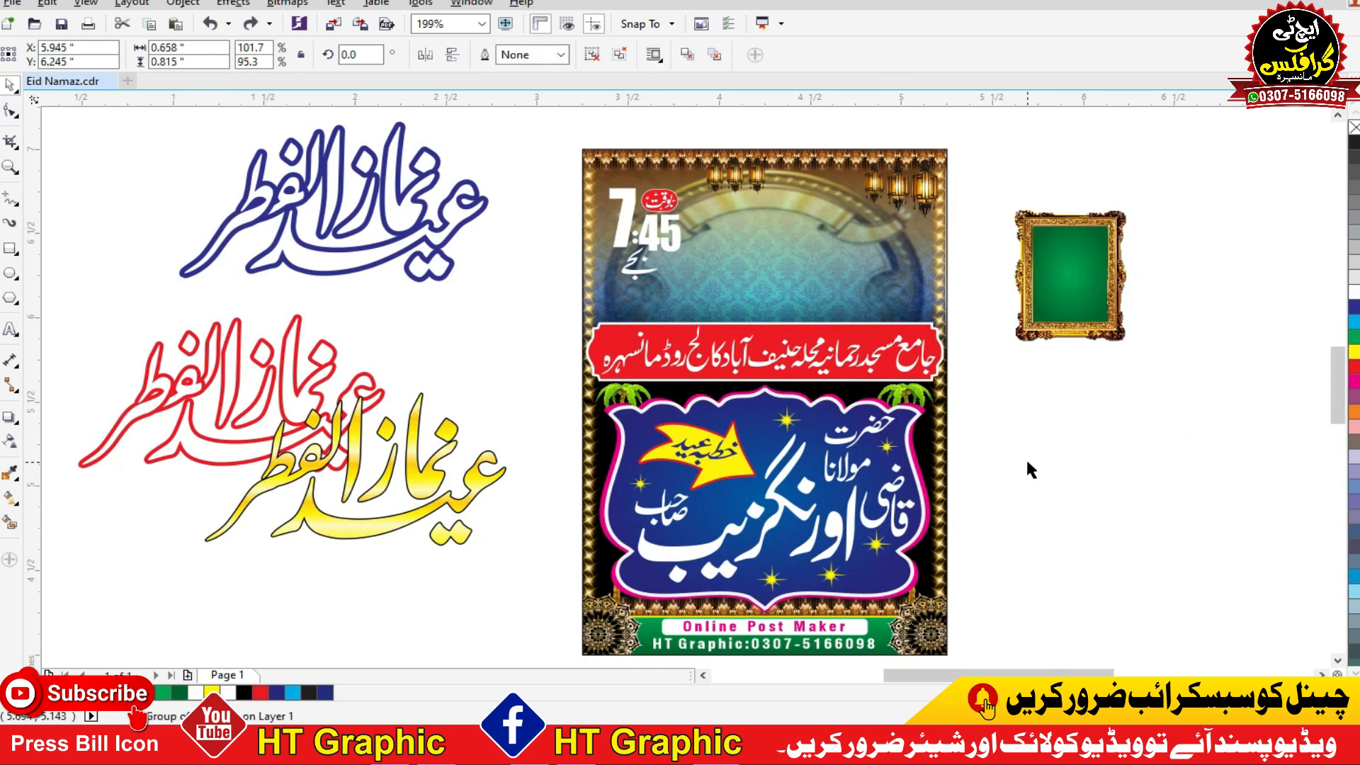
Step: Undo the separation of the time frame and the layered calligraphy title, restoring both on the poster, and deselect everything
{"action": "key", "text": "ctrl+z"}
{"action": "key", "text": "ctrl+z"}
{"action": "key", "text": "ctrl+z"}
{"action": "key", "text": "ctrl+z"}
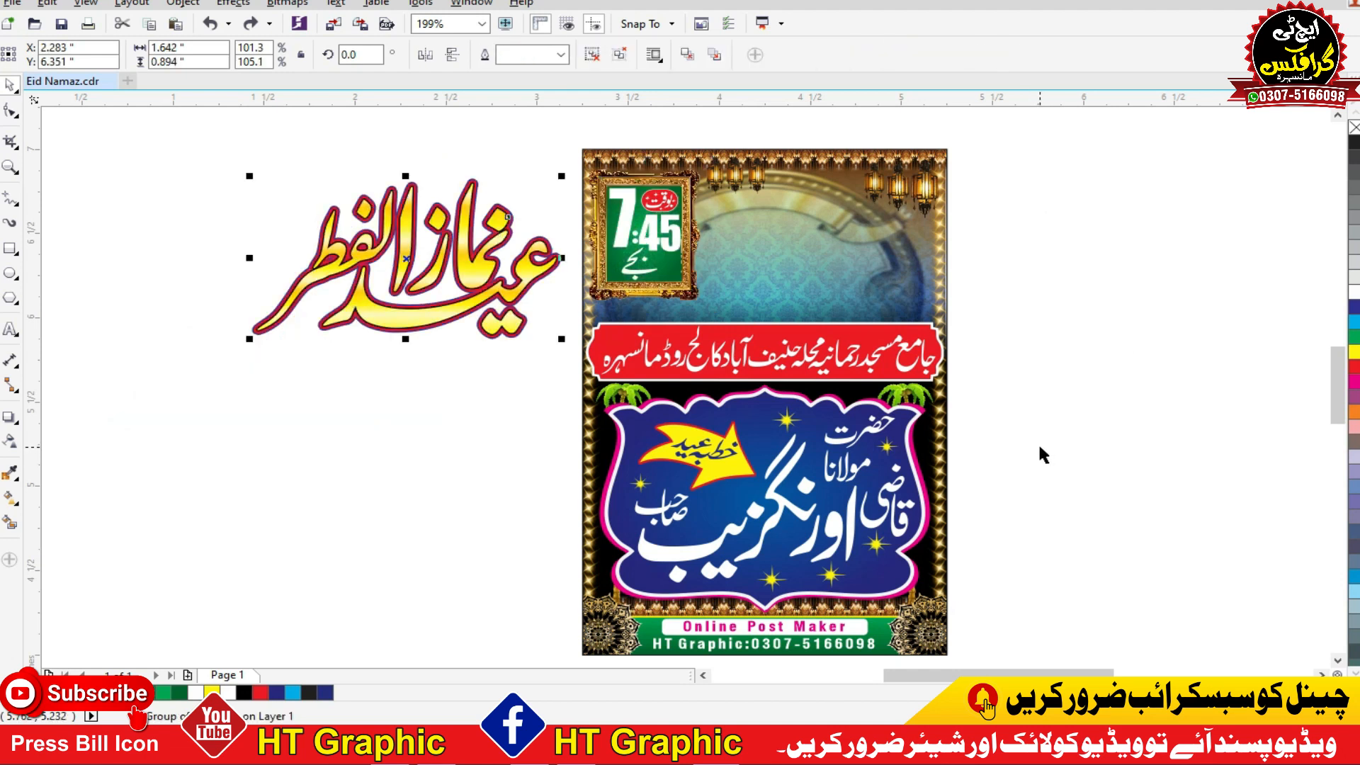
{"action": "key", "text": "ctrl+z"}
{"action": "left_click", "coordinate": [1039, 448]}
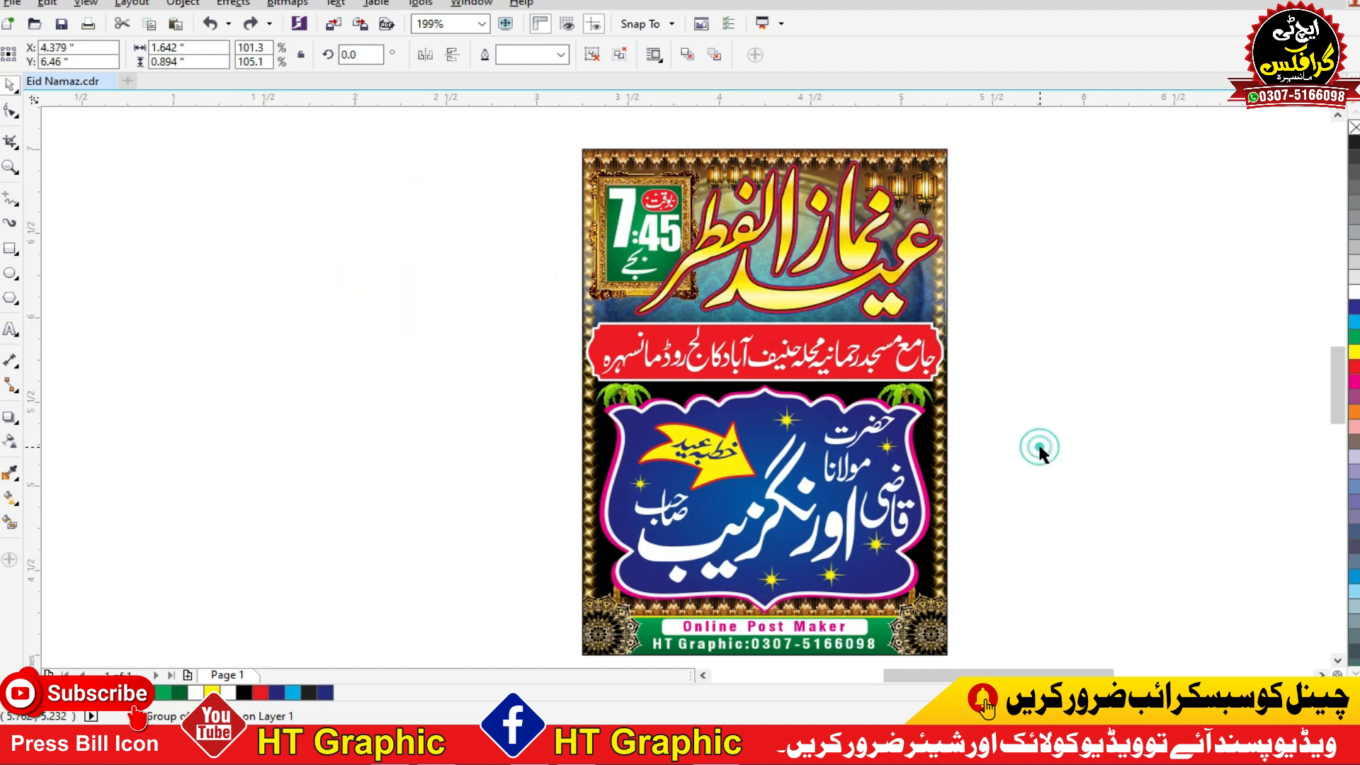